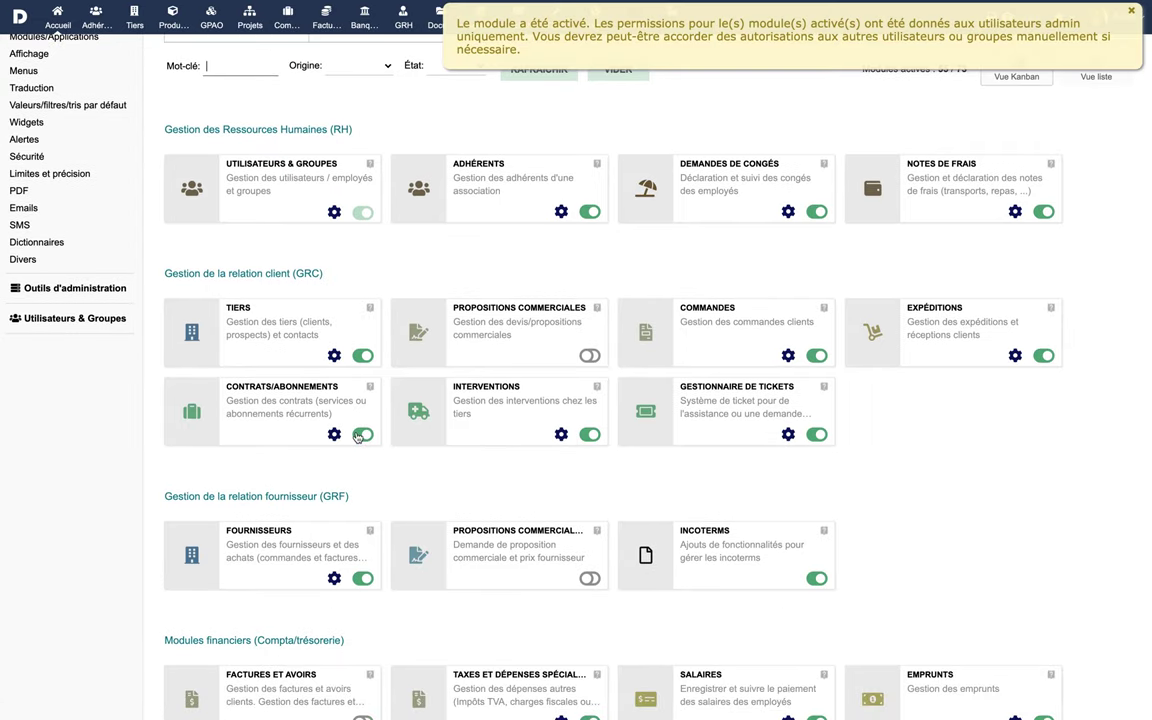
Step: Activate the Propositions commerciales and Factures et avoirs modules
click(590, 356)
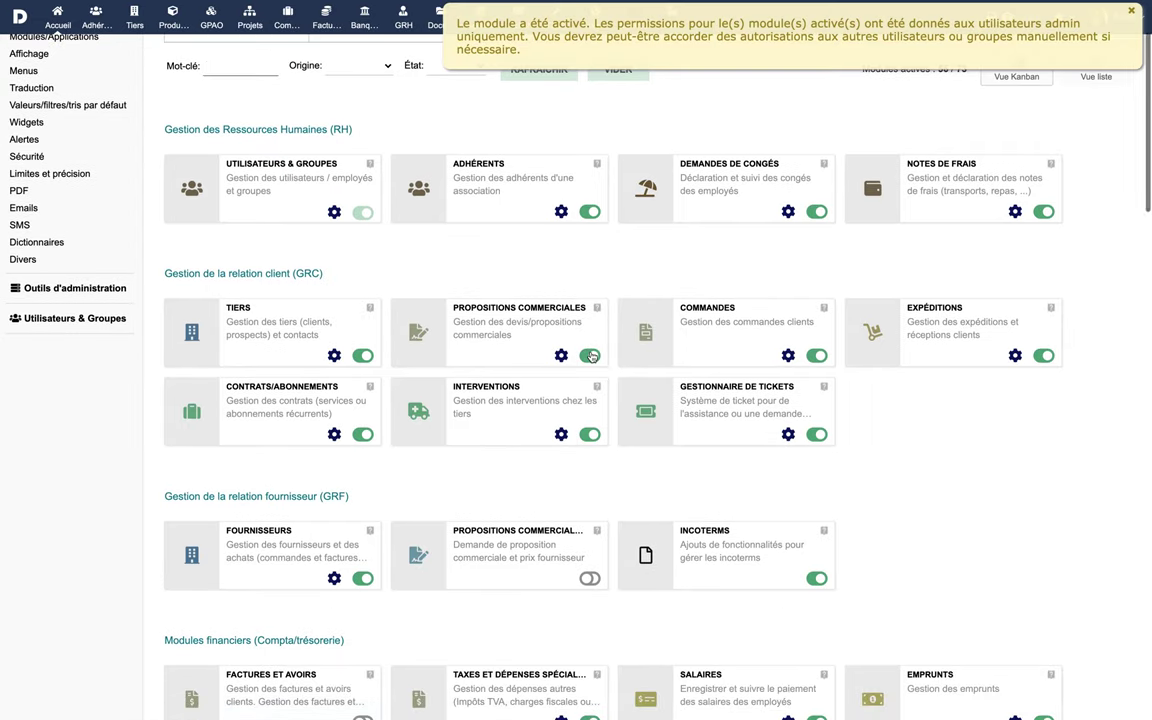
scroll(400, 520, down, 2)
click(360, 574)
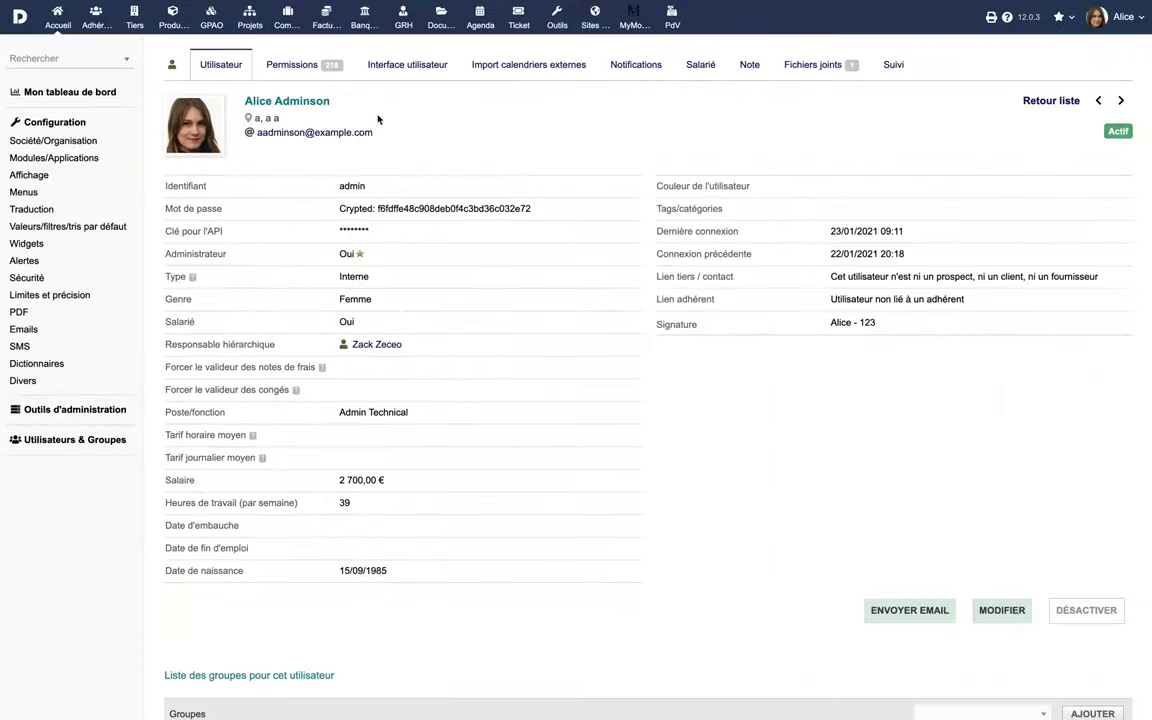
Step: Grant the admin user the read, create/modify and all remaining Contrats/Abonnements rights
click(303, 67)
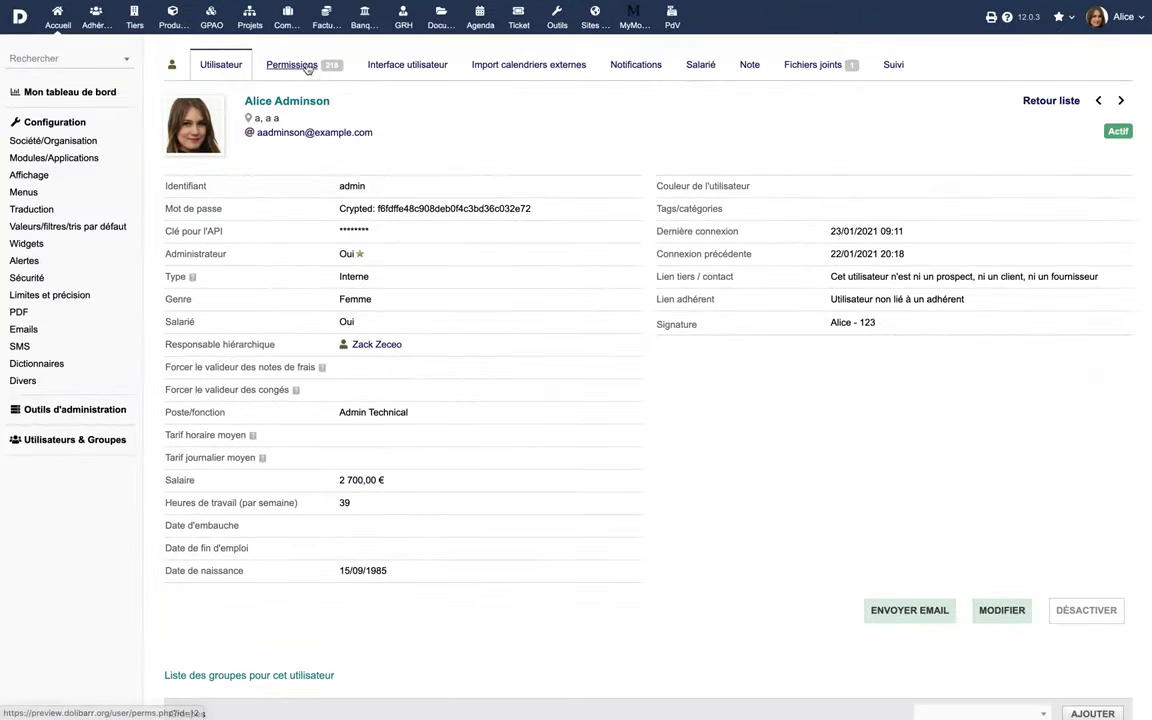
scroll(527, 404, down, 20)
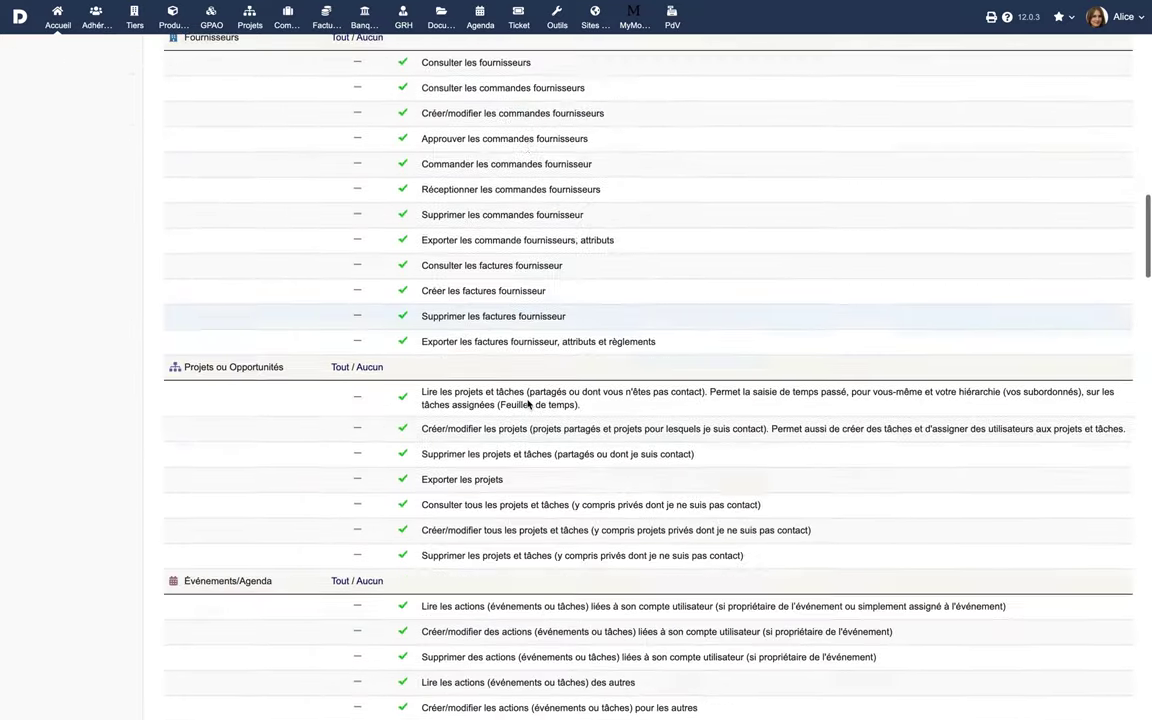
scroll(527, 404, down, 5)
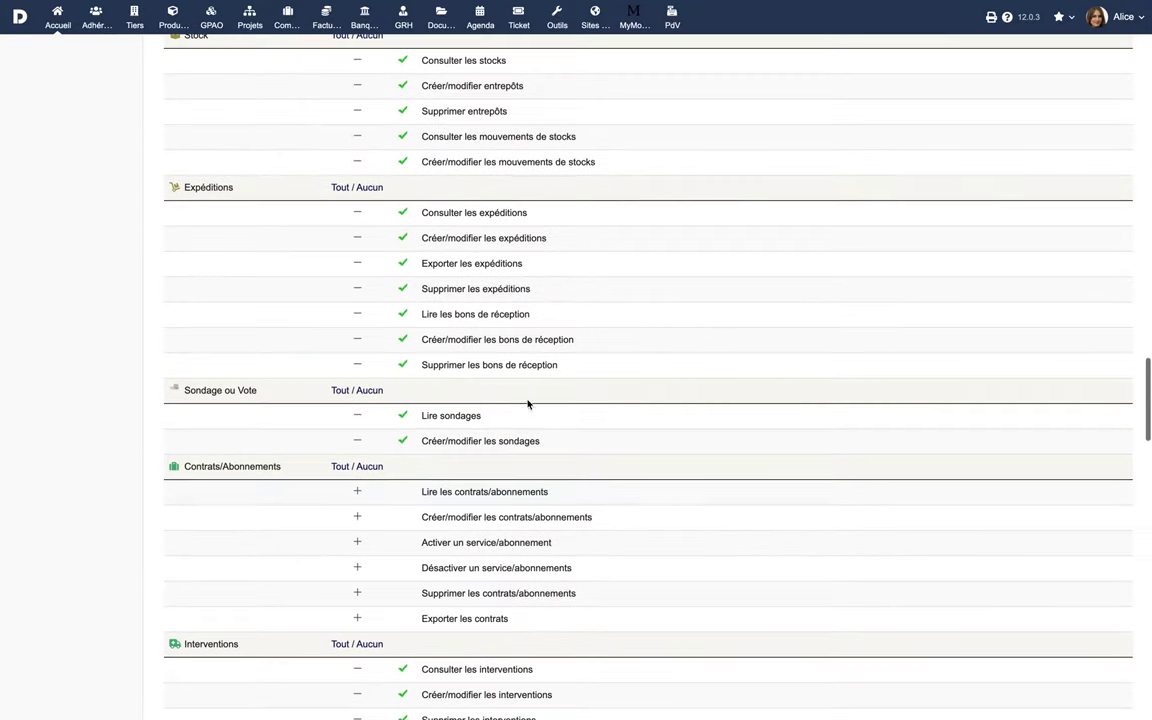
click(357, 494)
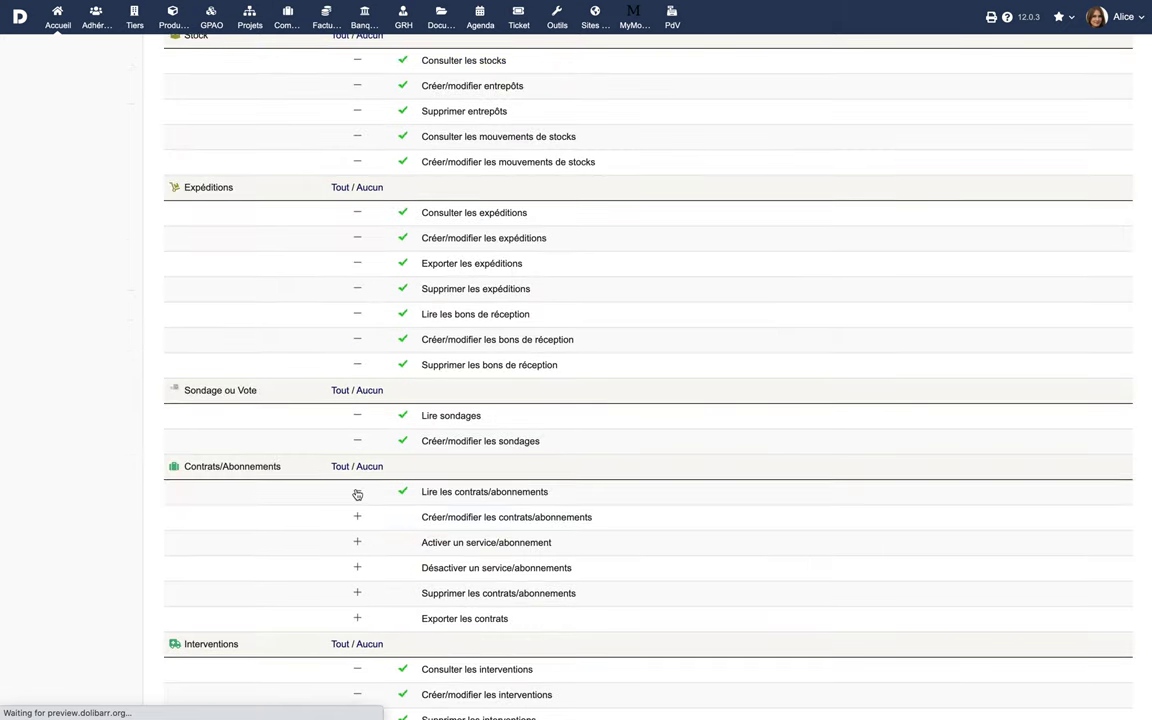
click(358, 518)
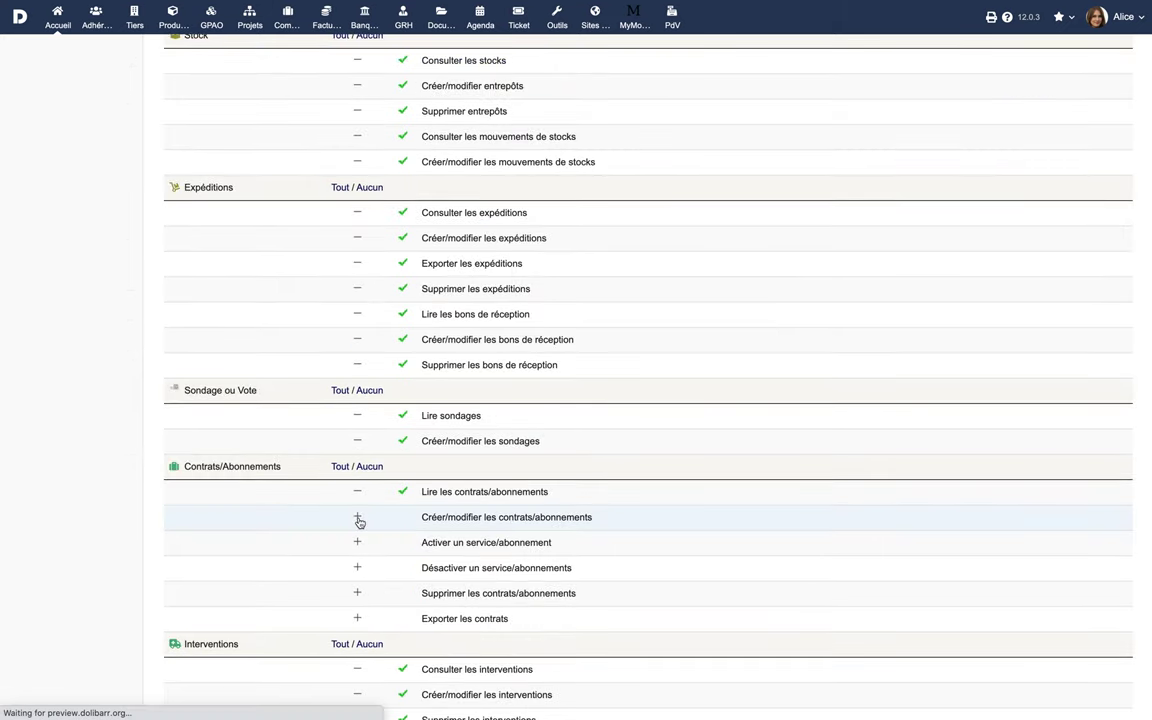
click(337, 467)
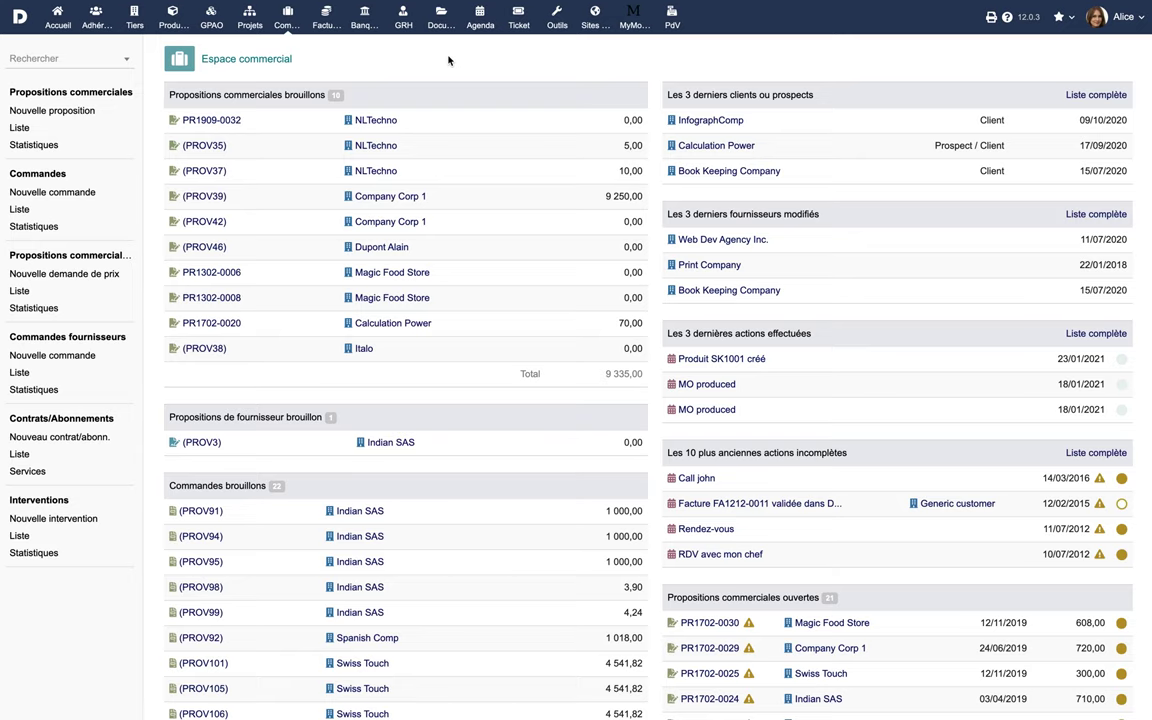
Step: Turn proposal PR2006-0035 into a new draft contract, PROV13
click(21, 131)
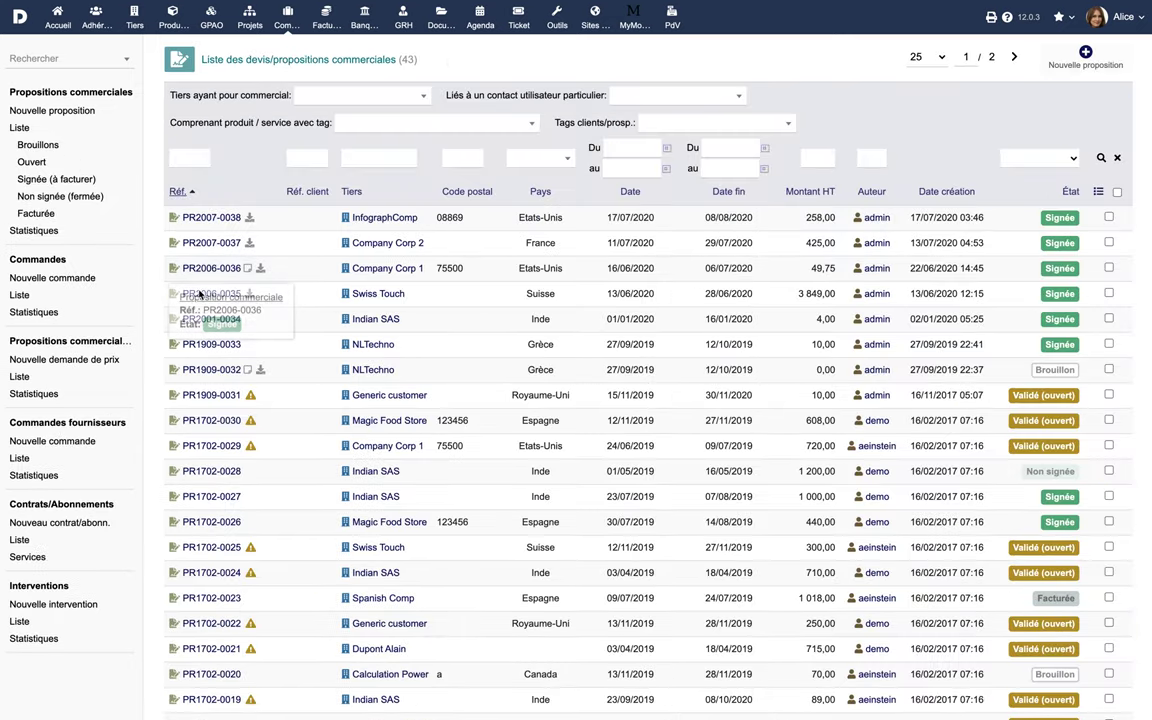
click(203, 296)
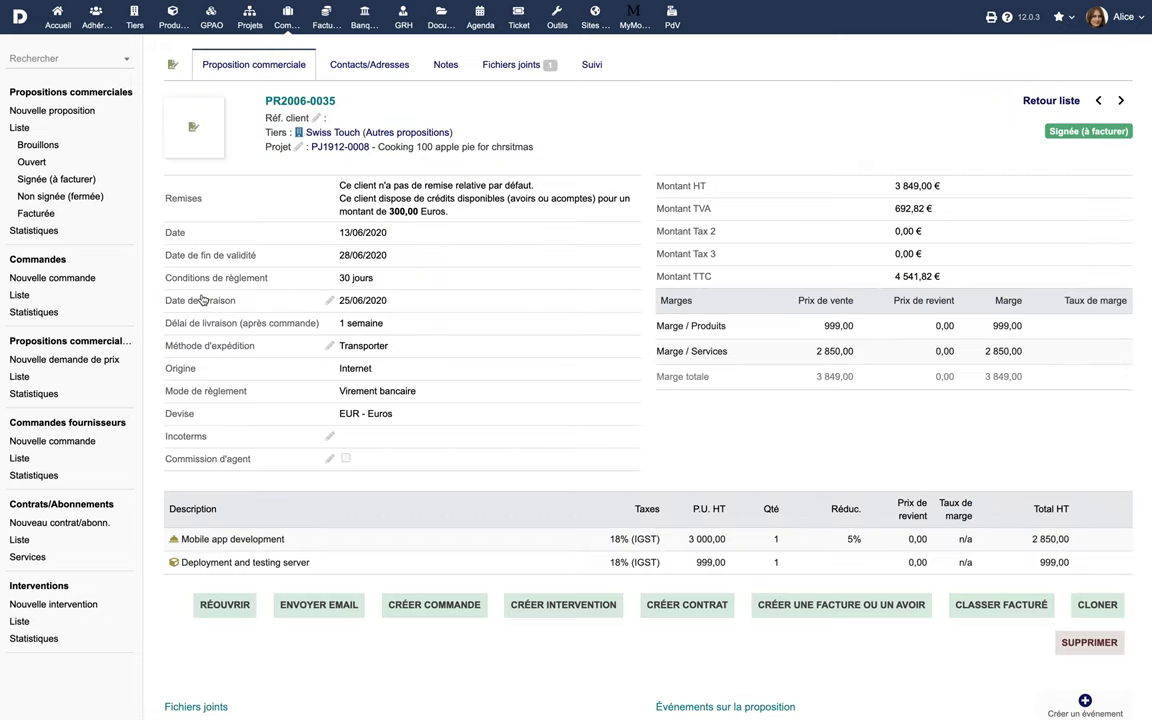
click(688, 610)
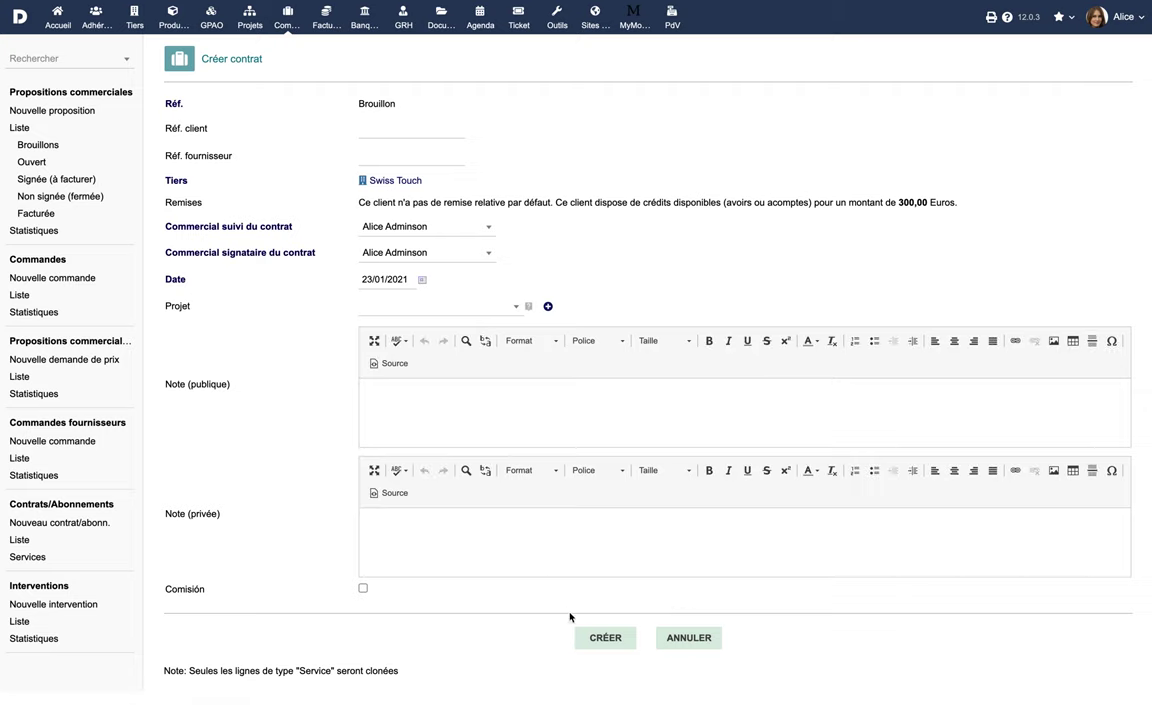
click(613, 640)
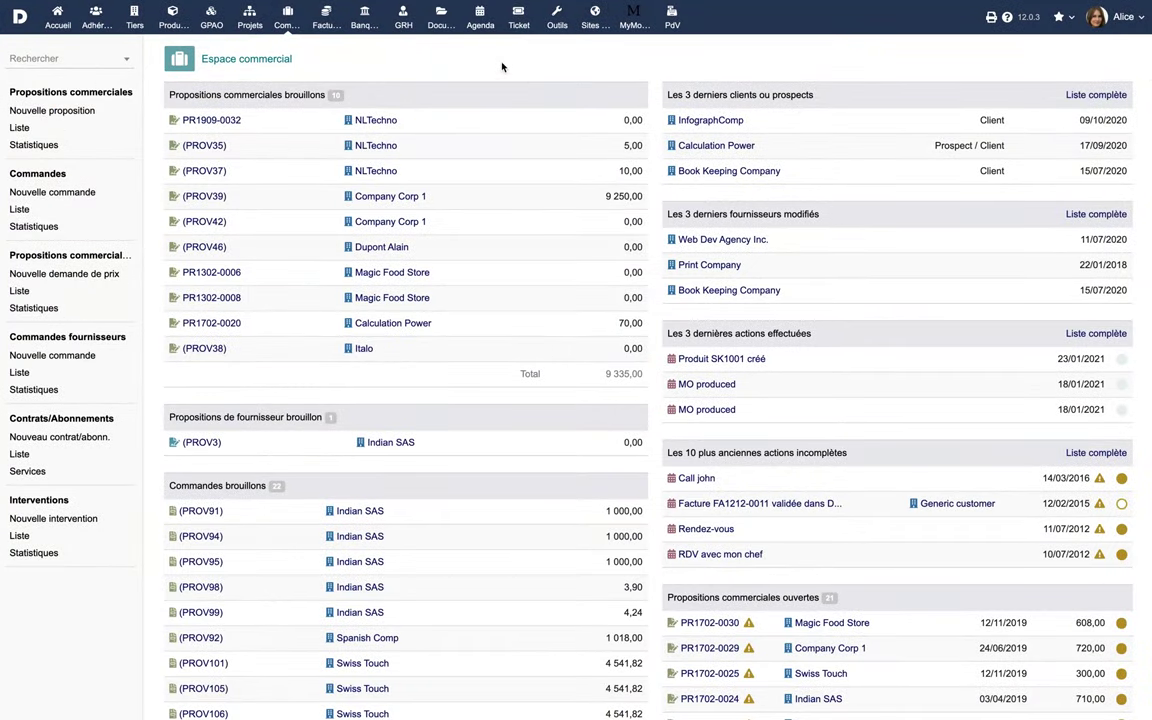
Step: Start a new contract with client ref CPX, its client, and follow-up and signing sales reps
click(72, 437)
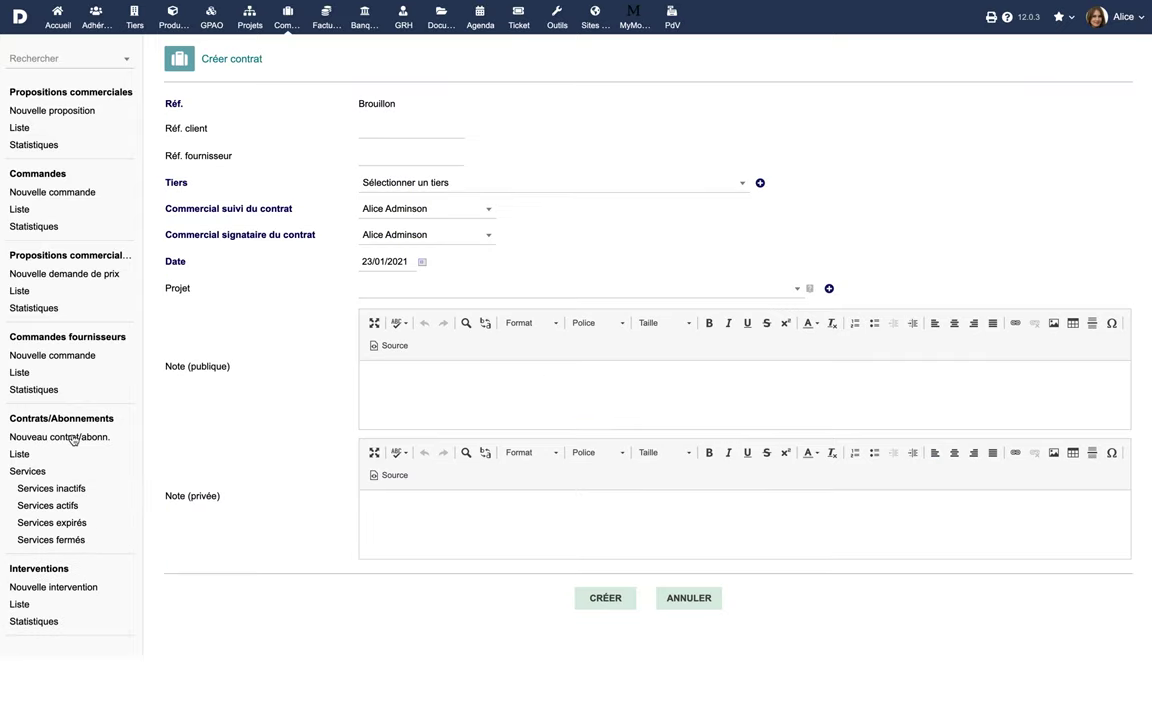
click(391, 130)
text(CPX)
click(397, 185)
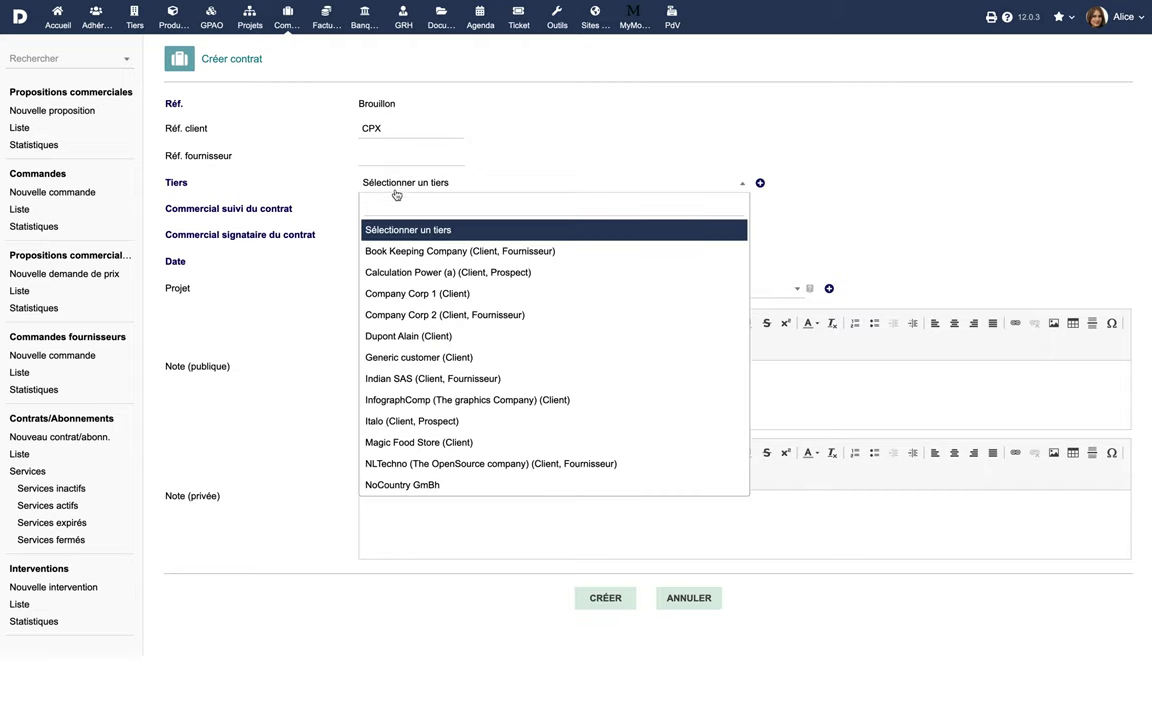
click(400, 336)
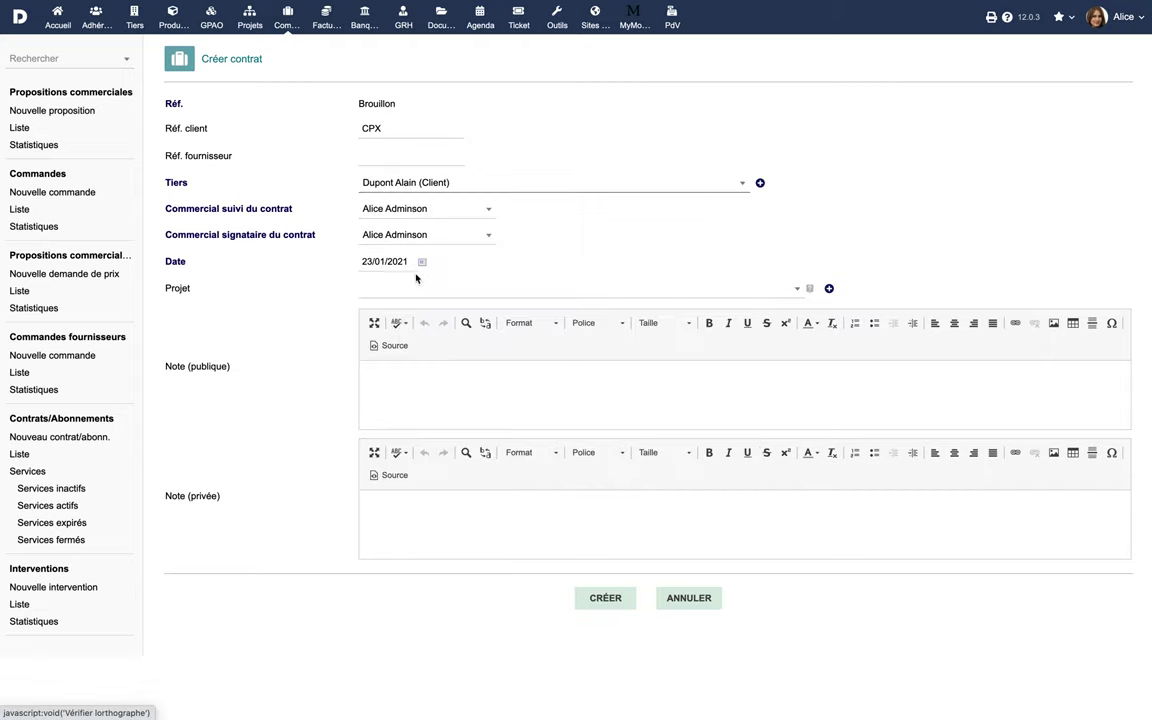
click(430, 210)
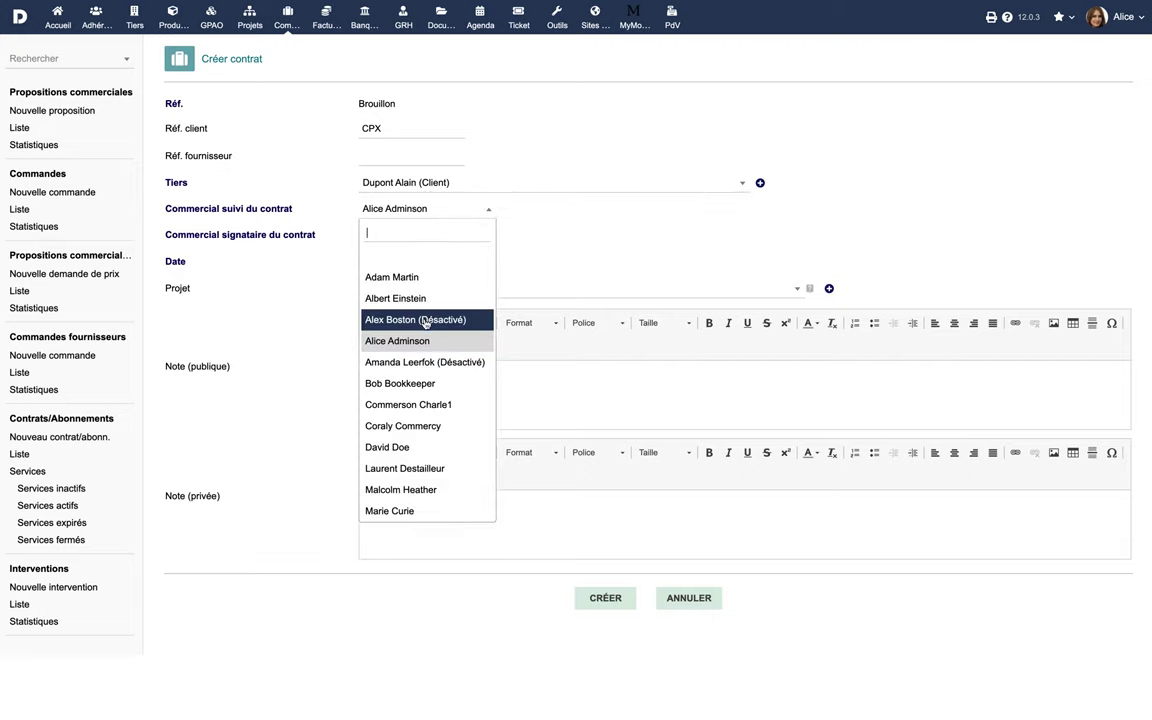
click(419, 383)
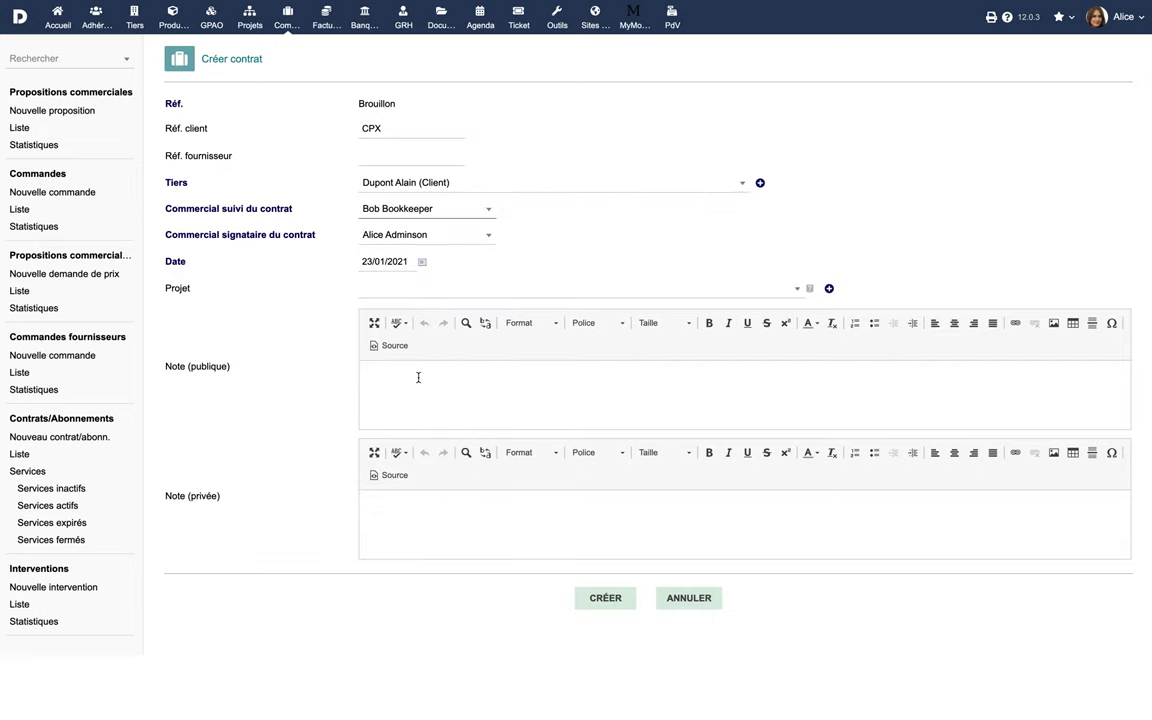
click(452, 238)
click(413, 452)
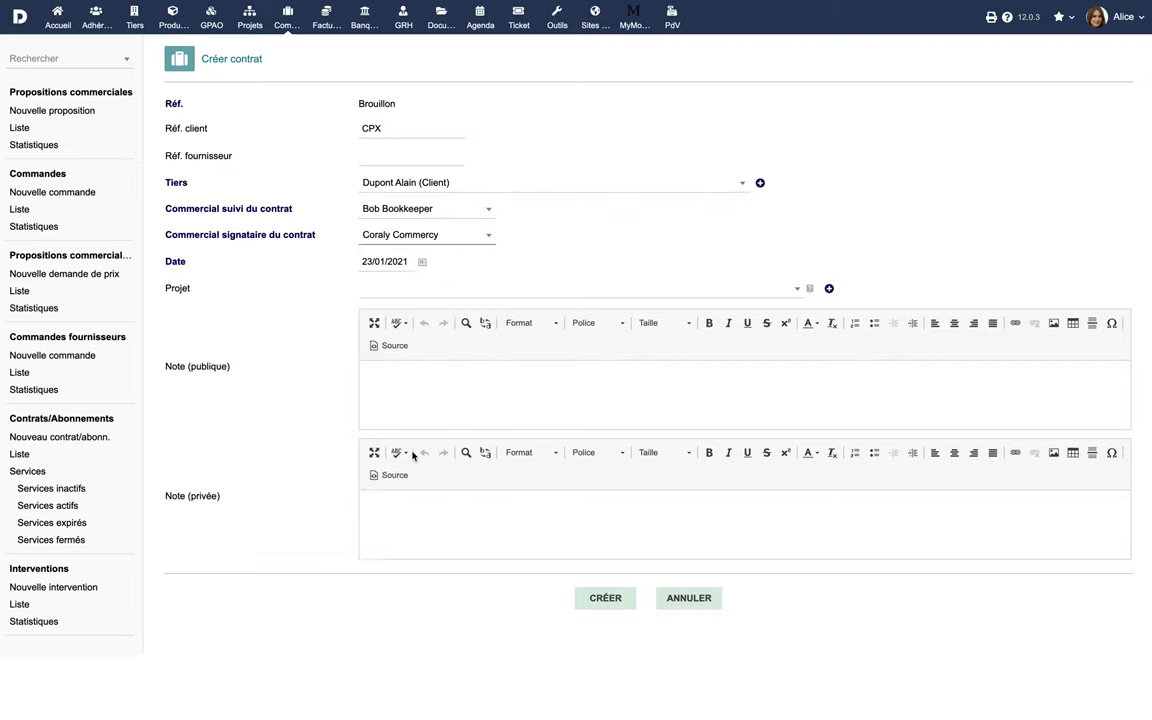
Step: Link project PJ1607-0003, add public note 'Communication par E-mail' and create the contract
click(422, 263)
click(422, 265)
click(428, 289)
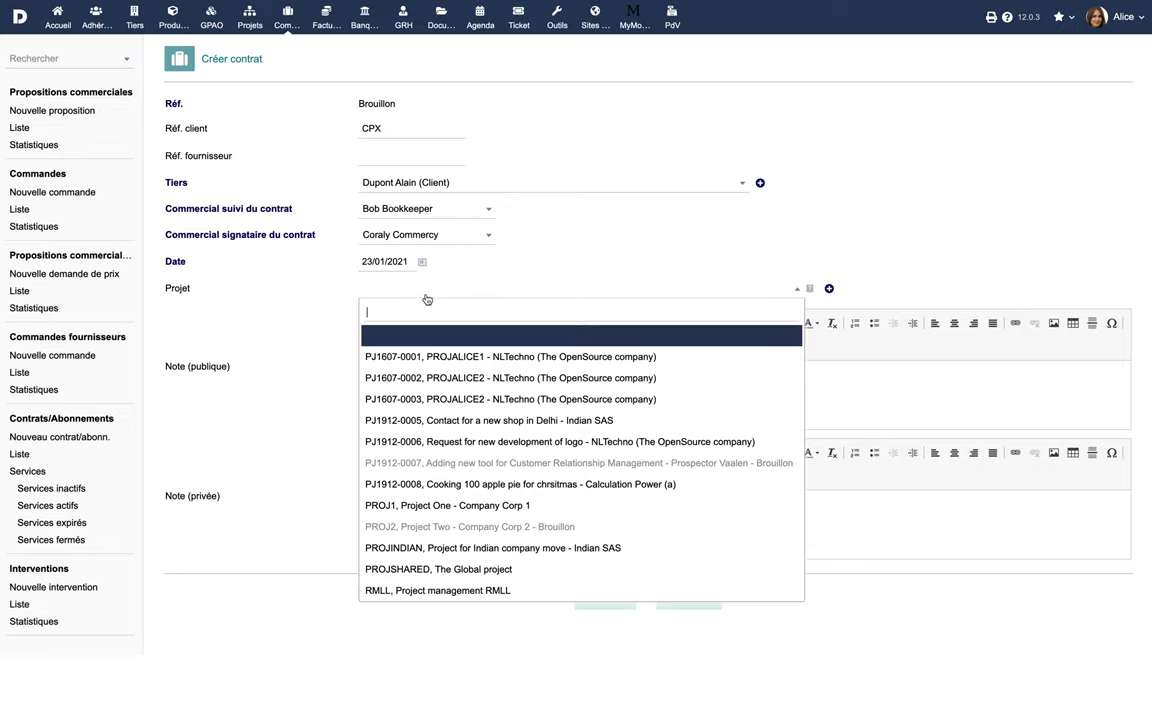
click(450, 399)
click(467, 383)
text(Communication par E-mail)
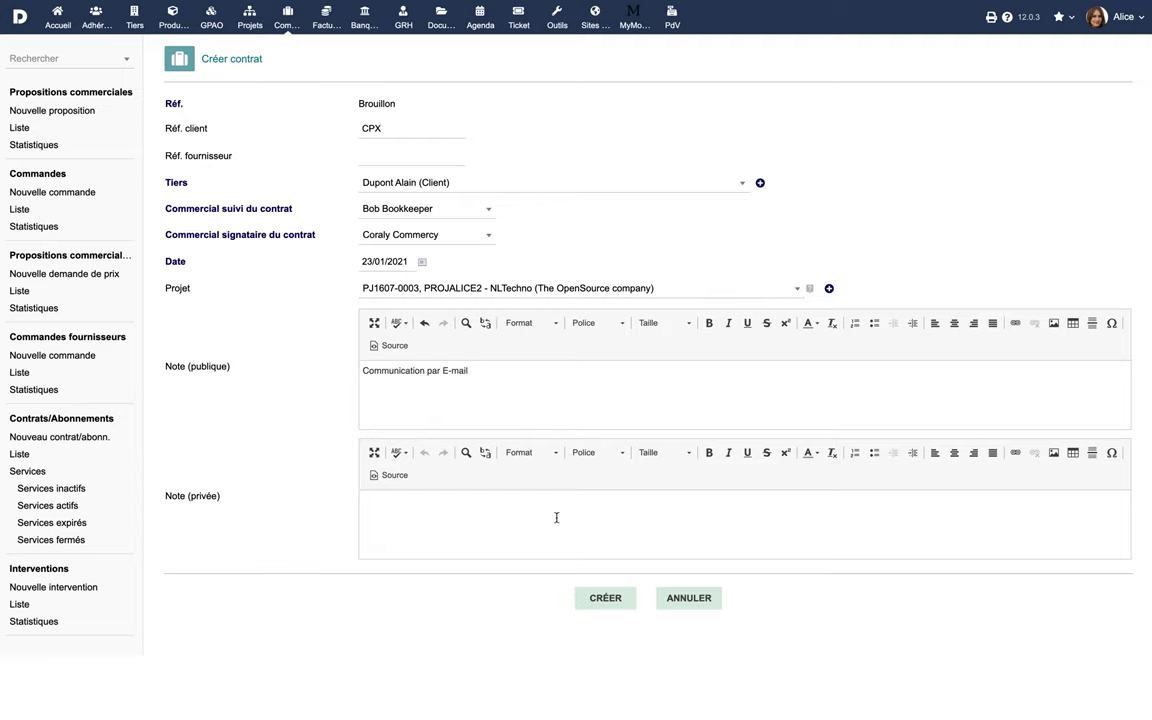
click(603, 596)
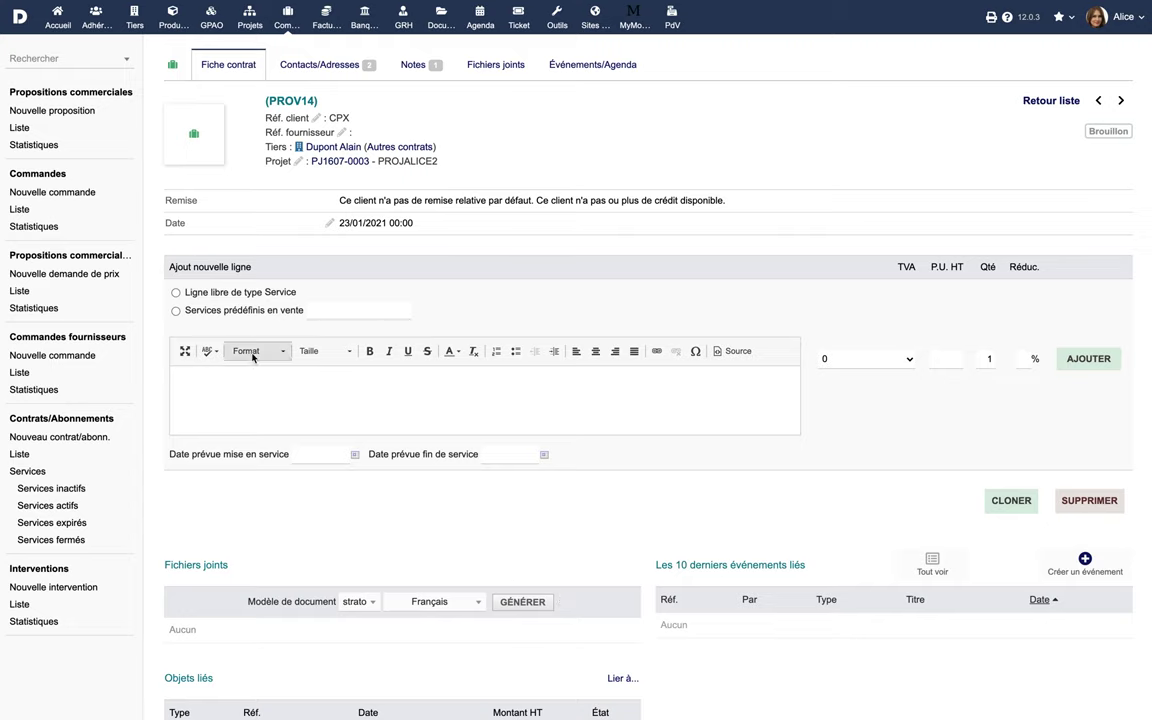
Step: Add service line 'Conception d'applications' at 999 with 19.6% VAT
click(176, 294)
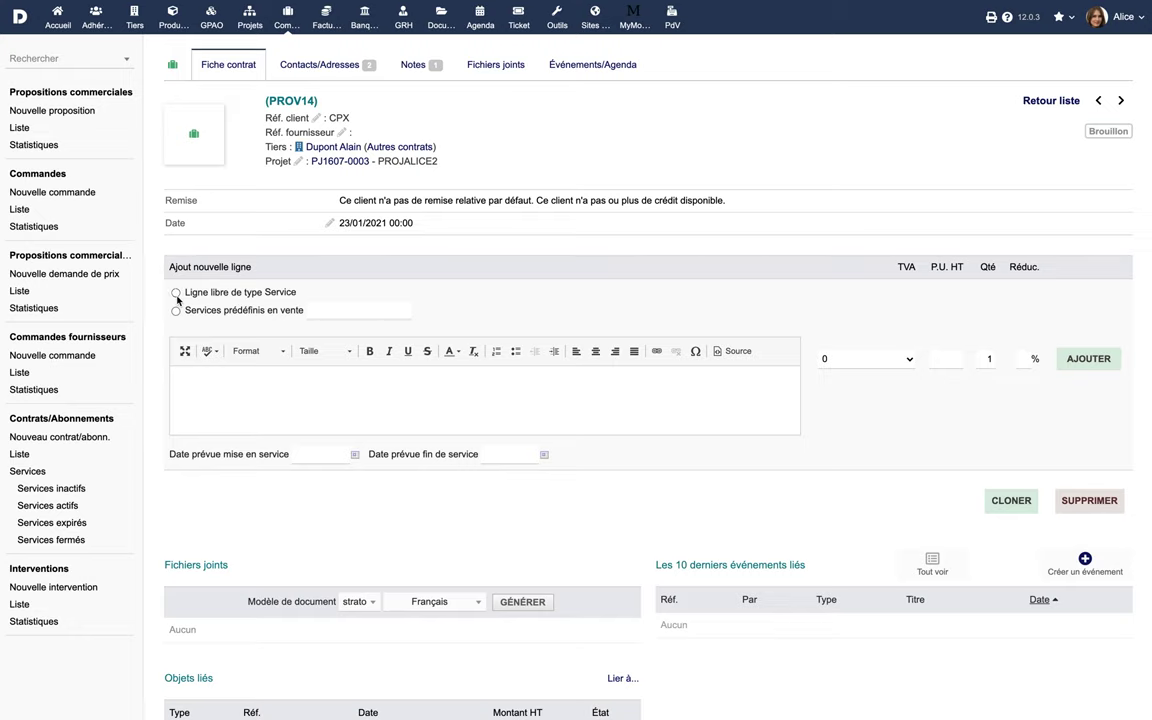
click(263, 389)
text(Conception d'applications)
click(830, 358)
click(886, 408)
click(953, 358)
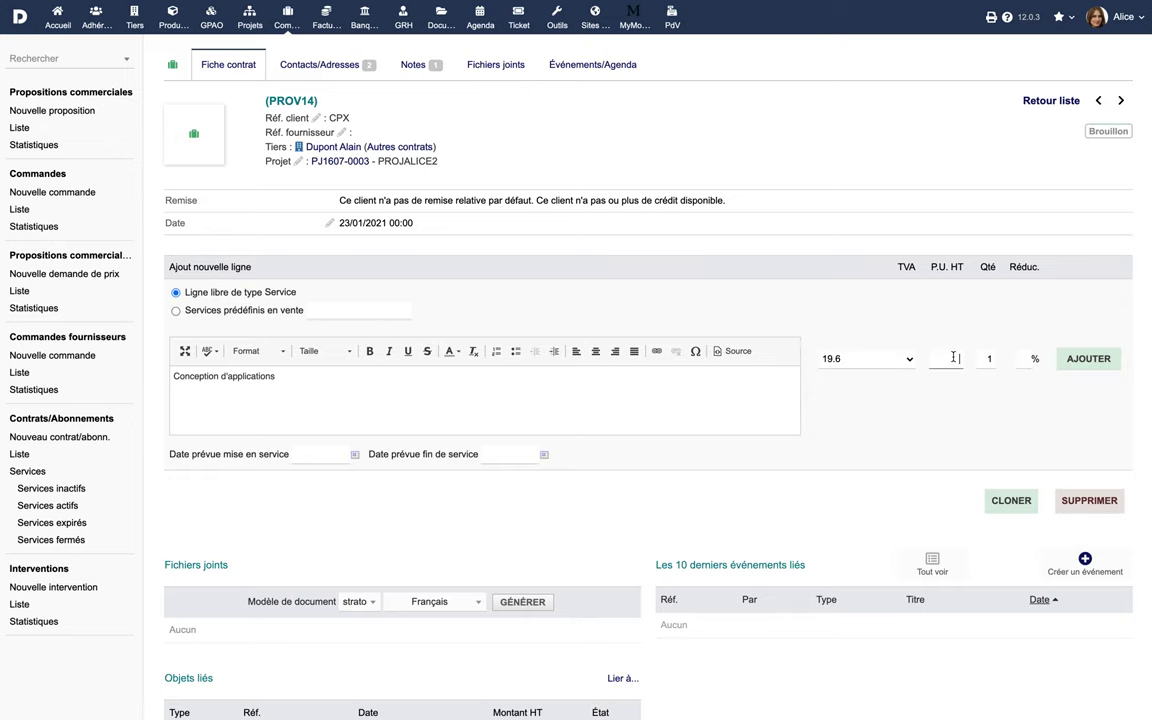
text(999)
click(1078, 361)
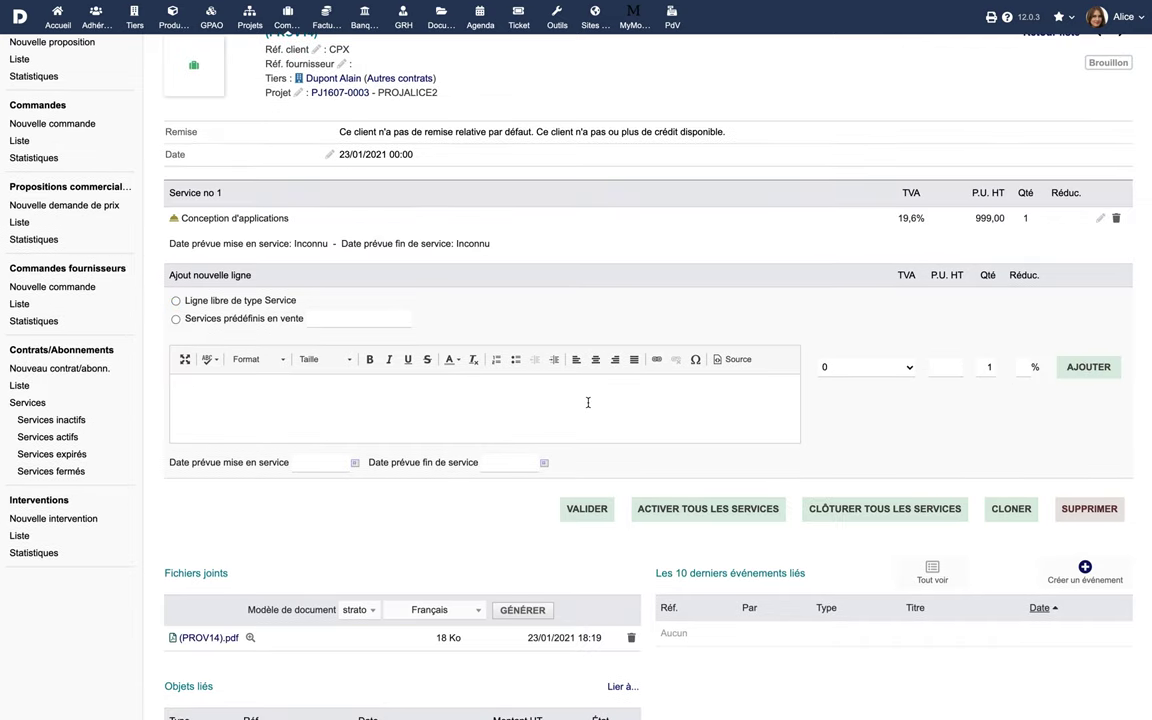
Step: Add service line 'Développement d'applications' at 2599 with 19.6% VAT
click(176, 301)
click(262, 383)
text(Développement d'applications)
click(887, 368)
click(920, 390)
click(945, 367)
text(2599)
click(1087, 370)
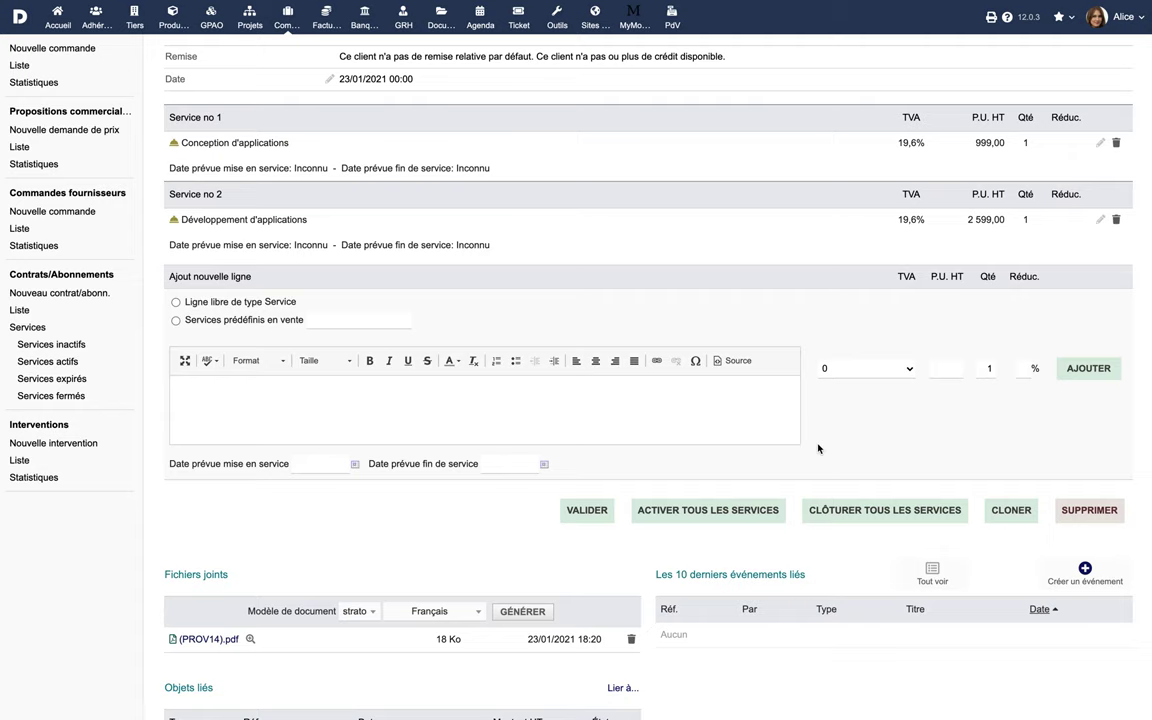
scroll(818, 448, up, 3)
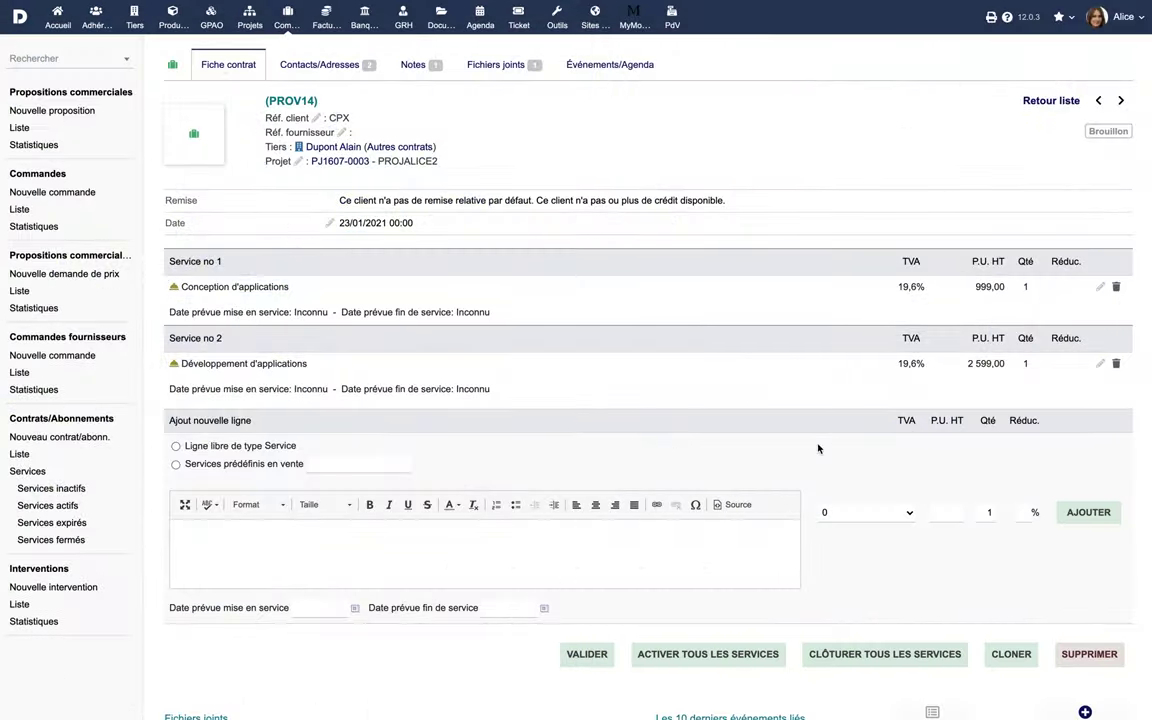
Step: Validate the draft contract, confirming it as CT2101-0006
click(588, 652)
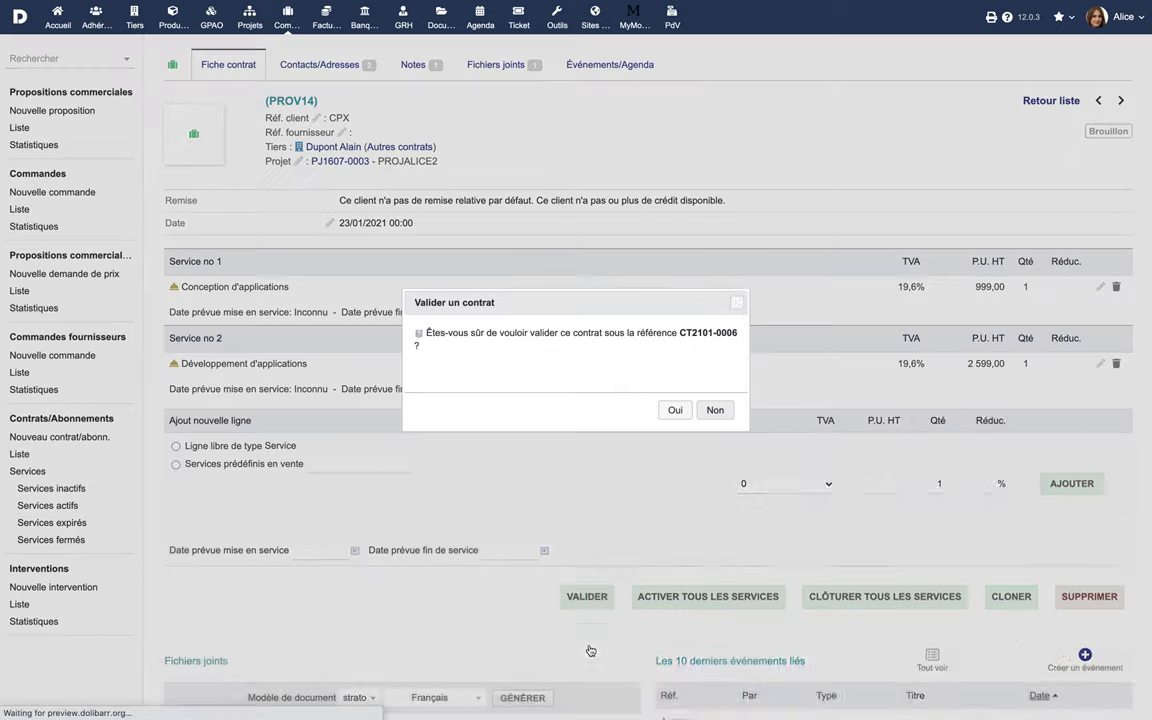
click(675, 411)
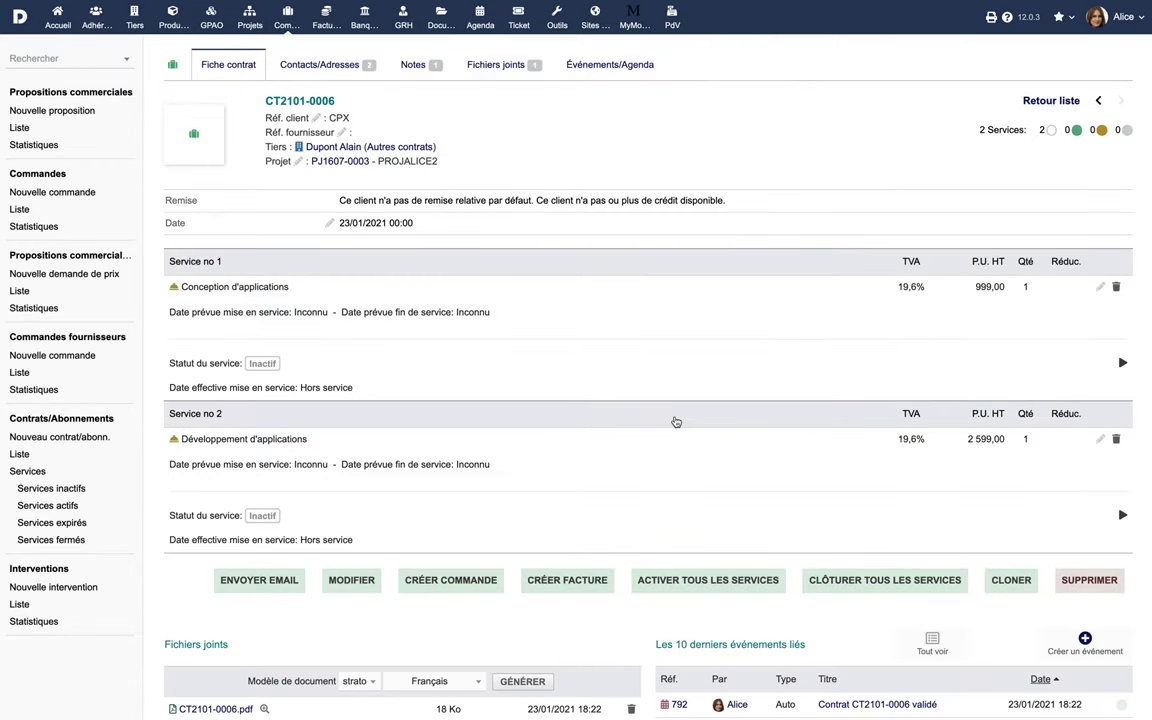
click(265, 583)
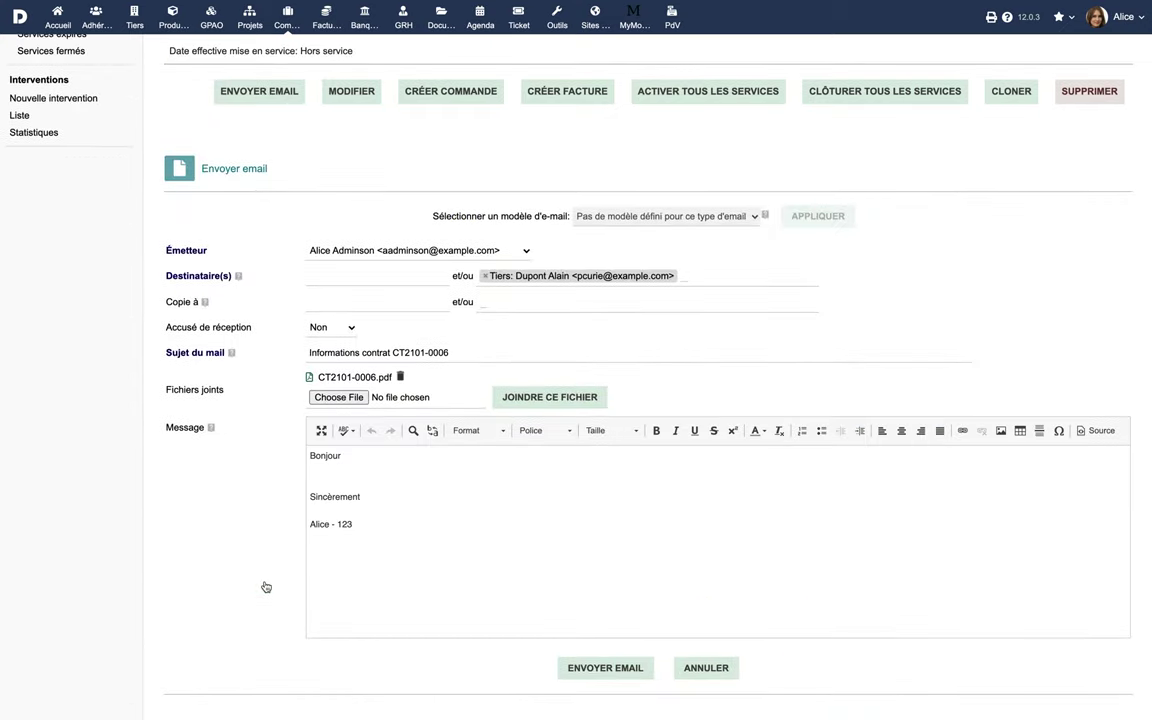
Step: Enter the recipient's e-mail address and send the contract email with CT2101-0006.pdf
click(362, 278)
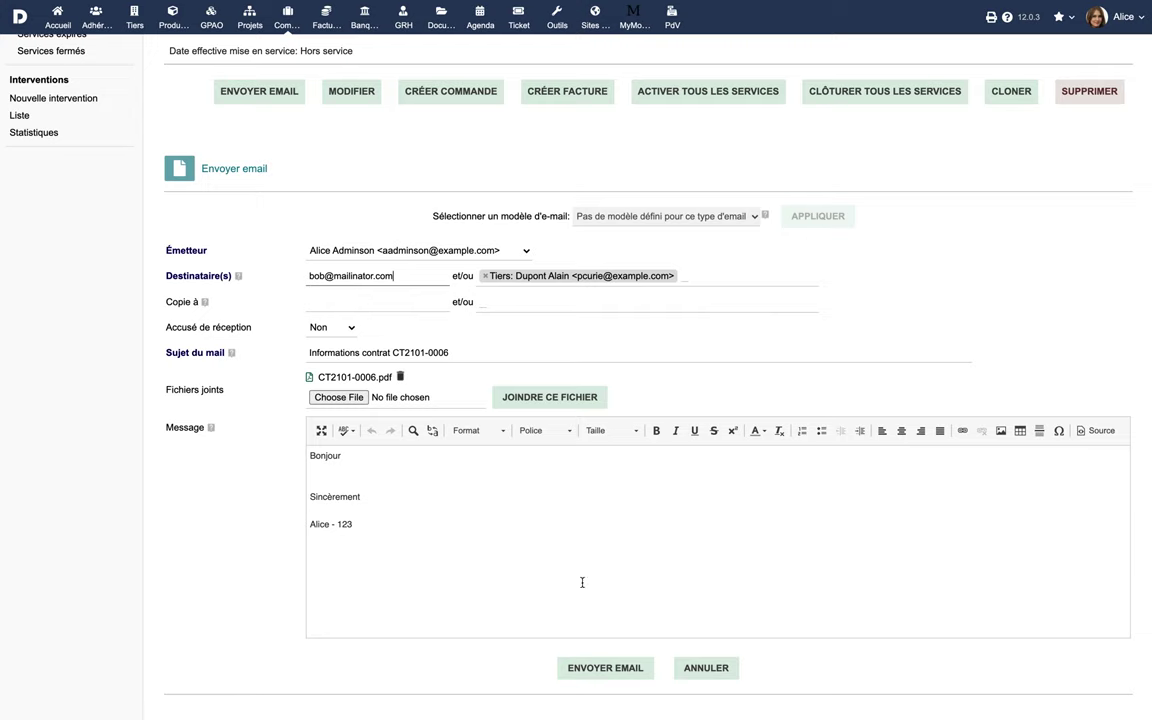
click(602, 667)
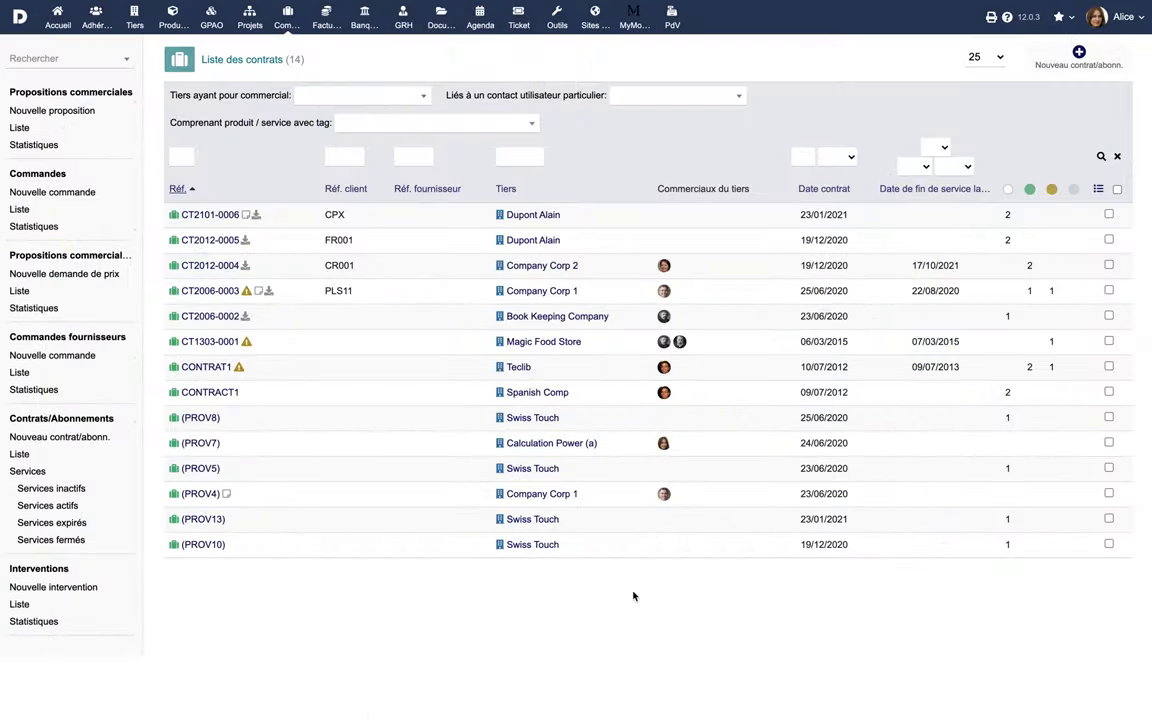
Step: Add the user to CT2101-0006's contacts as Commercial signataire du contrat
click(216, 219)
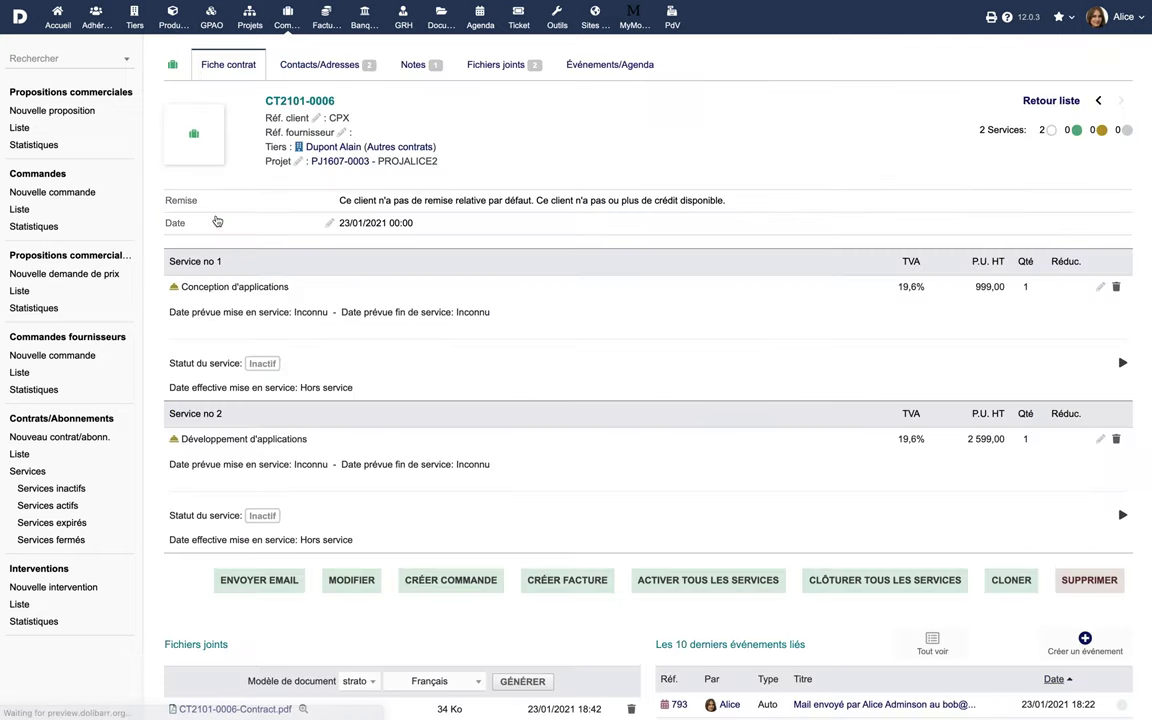
click(318, 66)
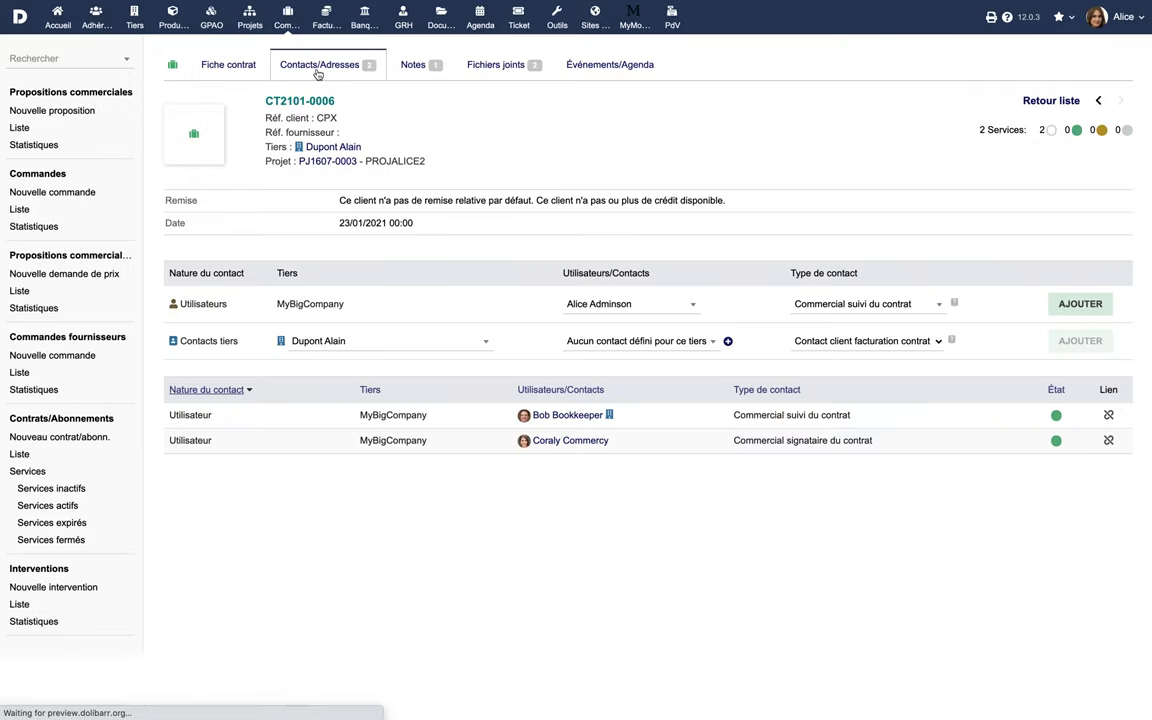
click(866, 303)
click(926, 368)
click(1062, 303)
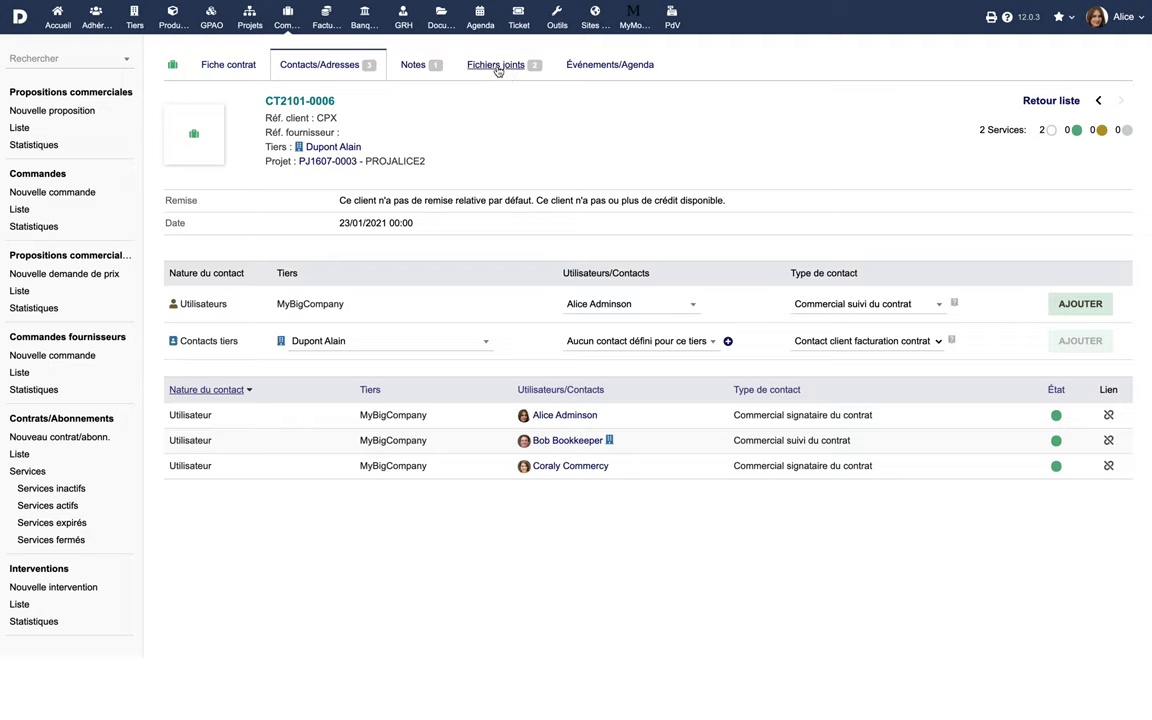
Step: Upload Contract Revised.pdf to CT2101-0006's attached files, then view its events
click(497, 68)
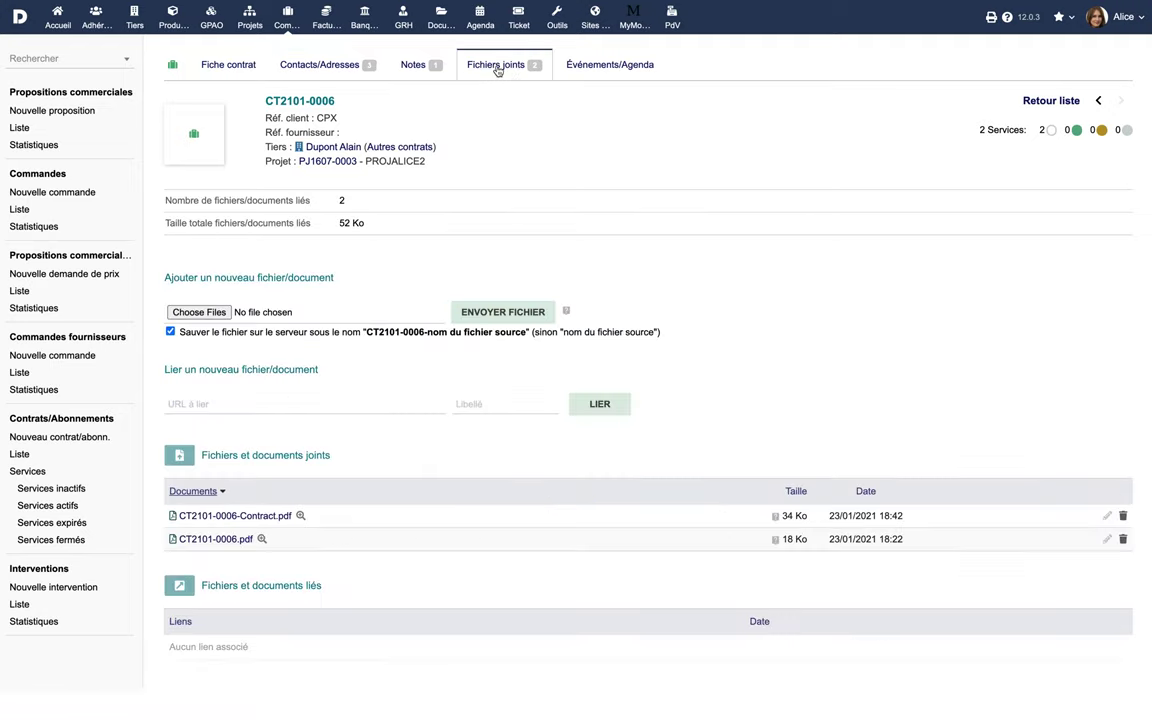
click(214, 312)
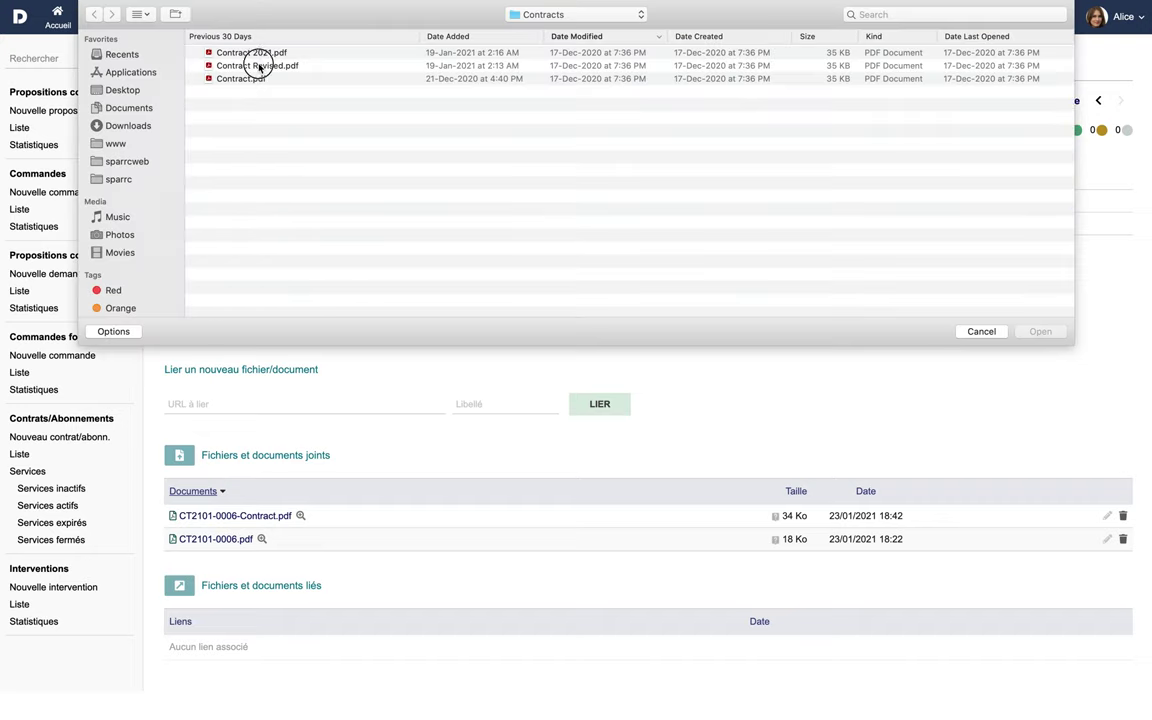
click(257, 65)
click(1042, 332)
click(505, 312)
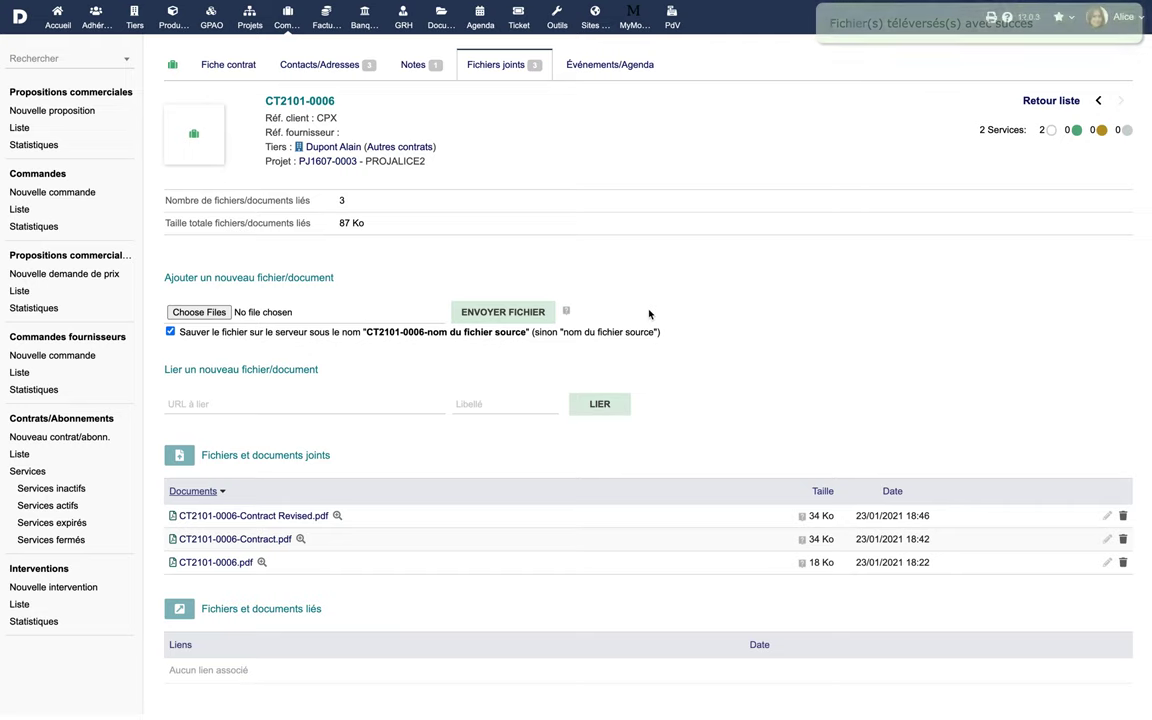
click(611, 70)
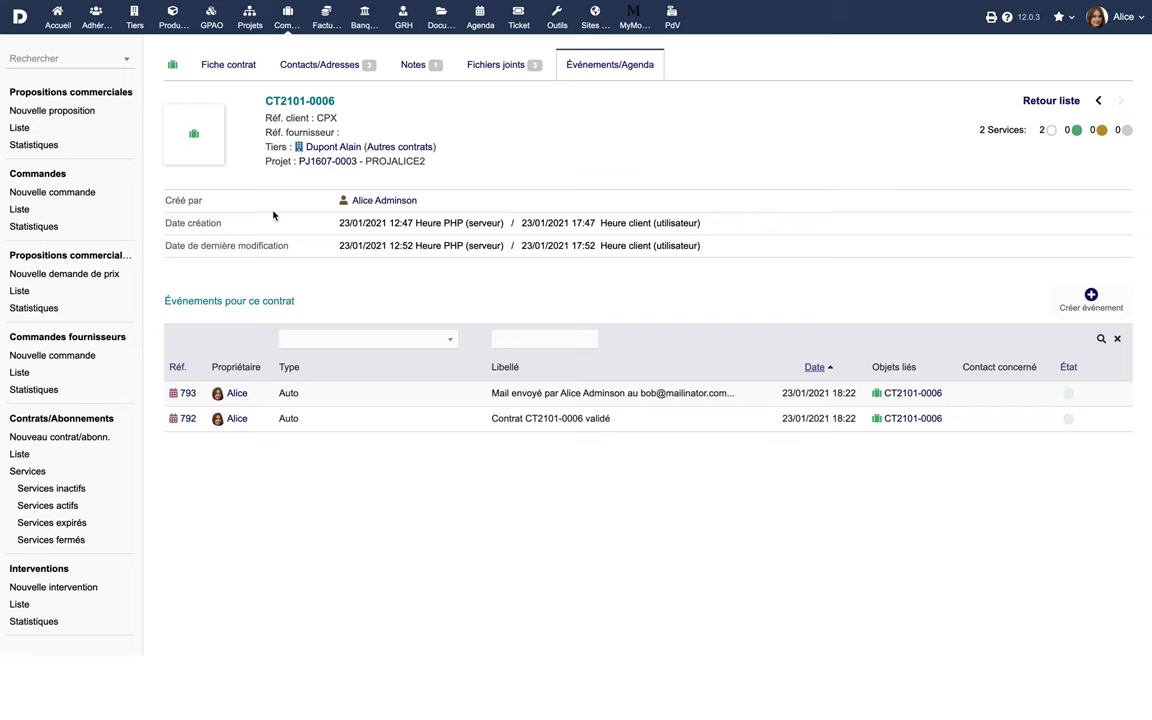
Step: Return to the CT2101-0006 card, start a clone, then cancel it
click(226, 70)
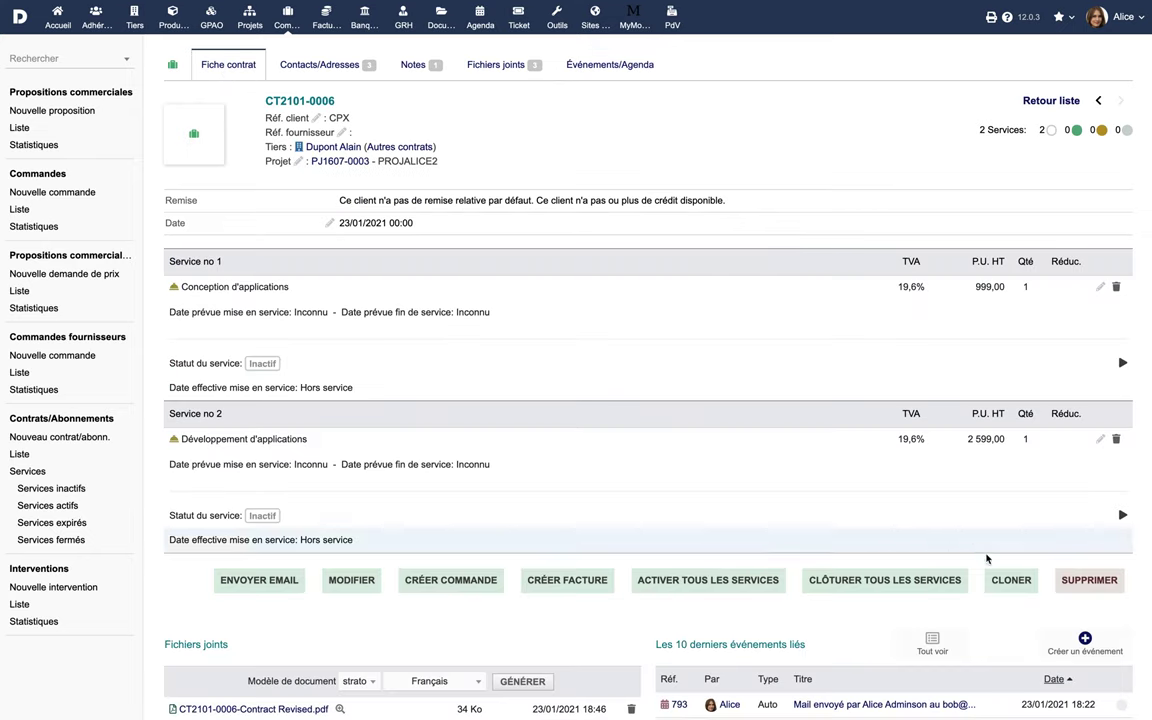
click(1010, 582)
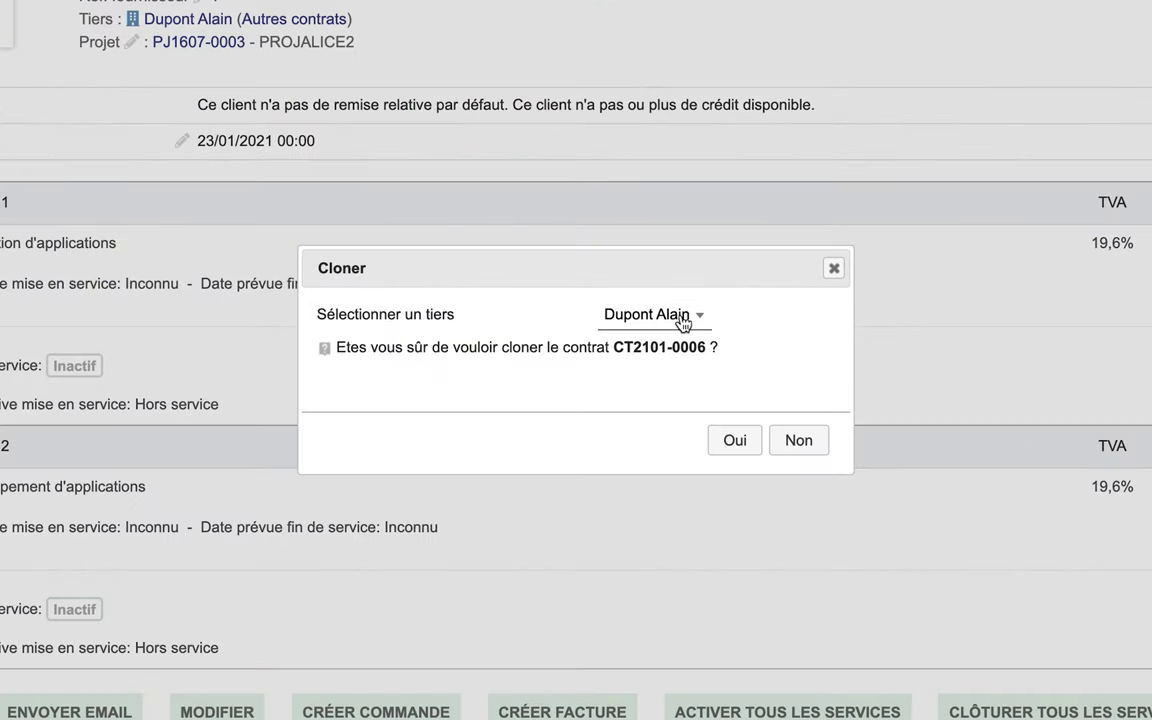
click(681, 317)
click(682, 318)
click(799, 441)
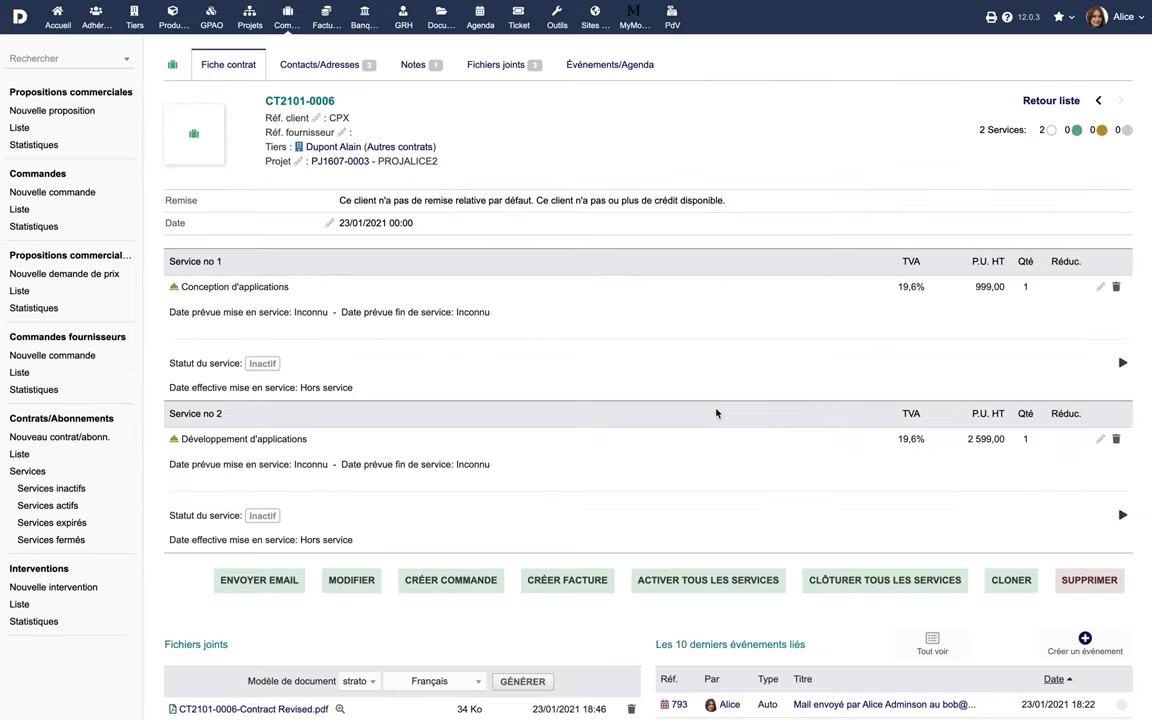
Step: Draft an invoice from CT2101-0006 dated 23/01/2021 (4 303,20 € TTC), then return to the contract
click(576, 585)
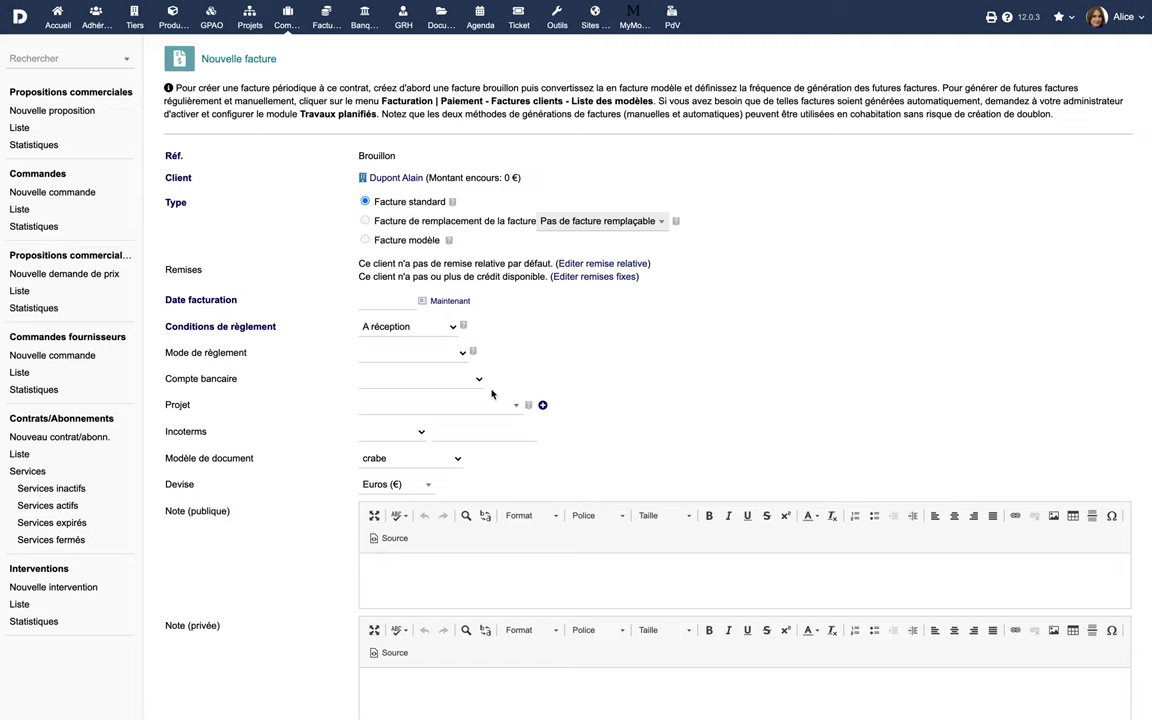
click(449, 300)
scroll(578, 375, down, 2)
scroll(578, 375, down, 6)
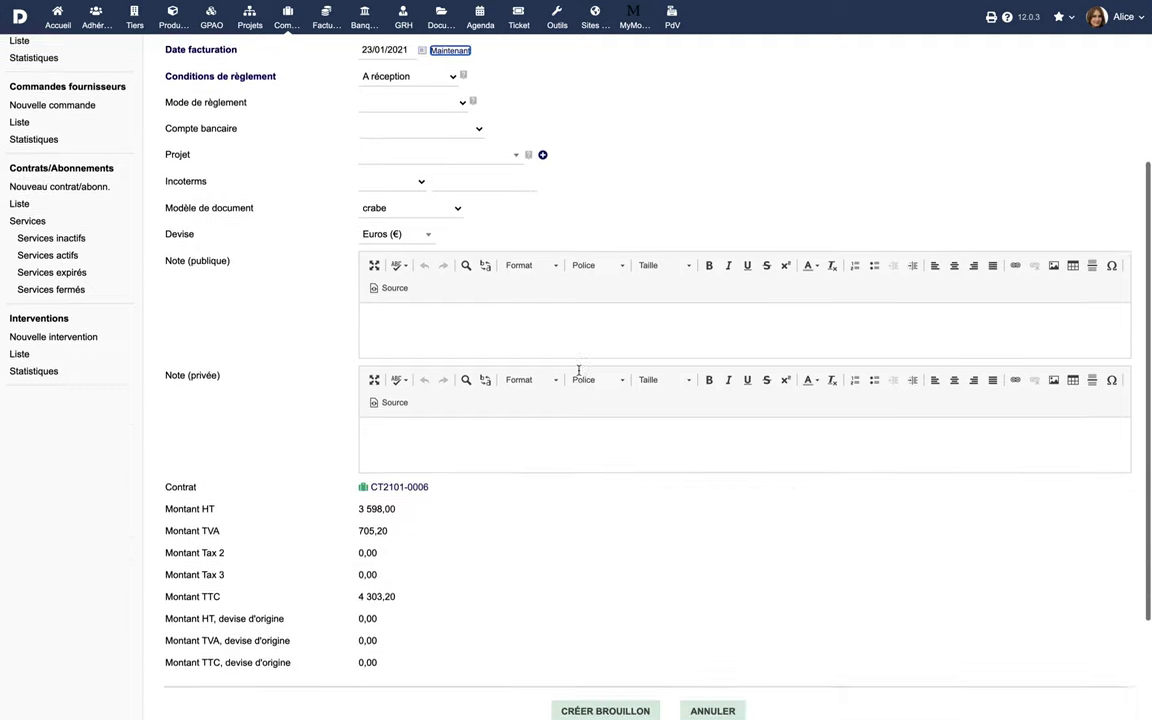
click(617, 561)
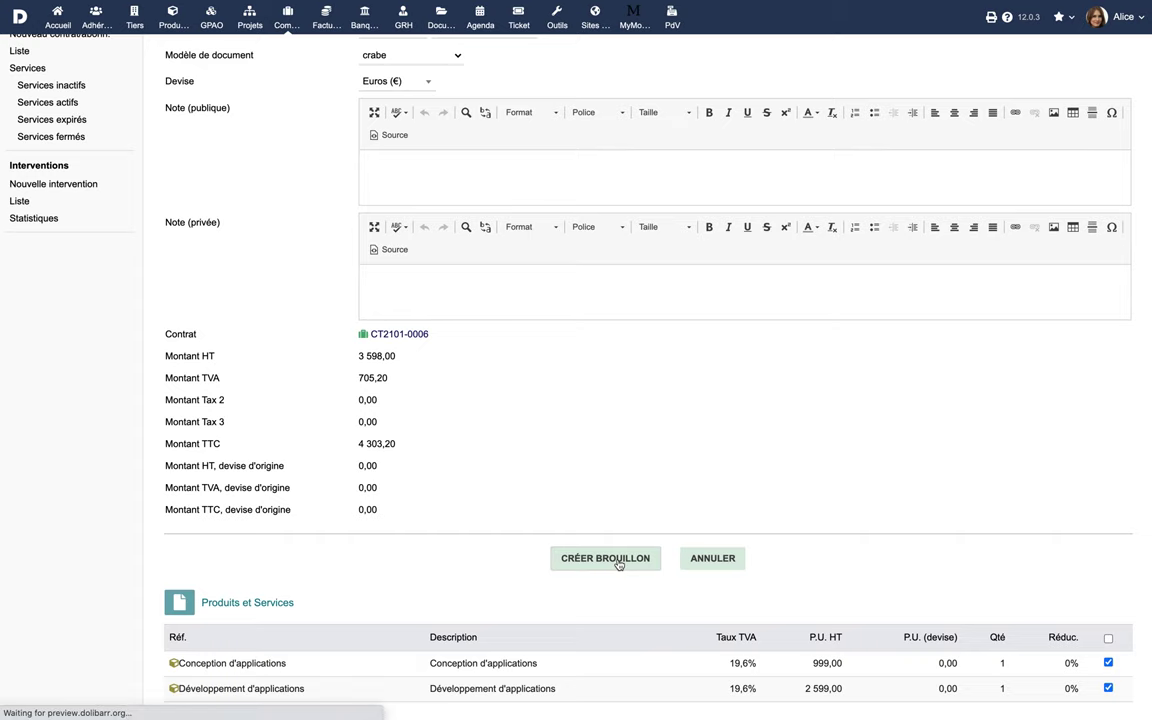
scroll(619, 565, down, 5)
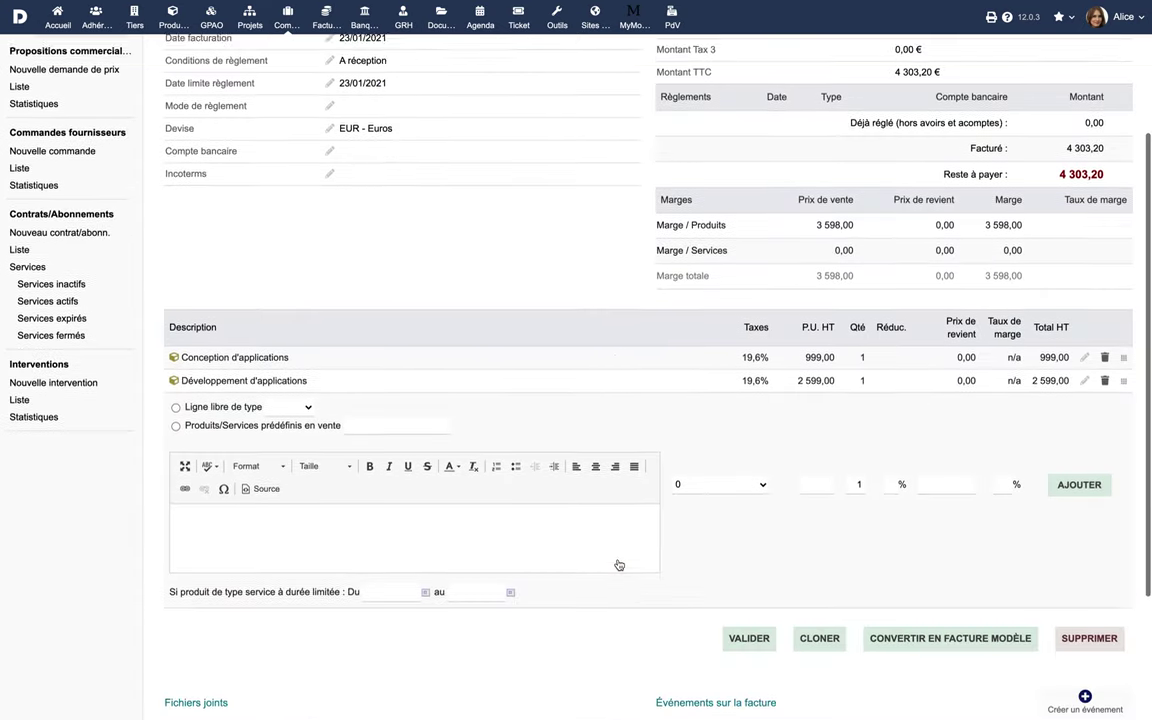
click(743, 609)
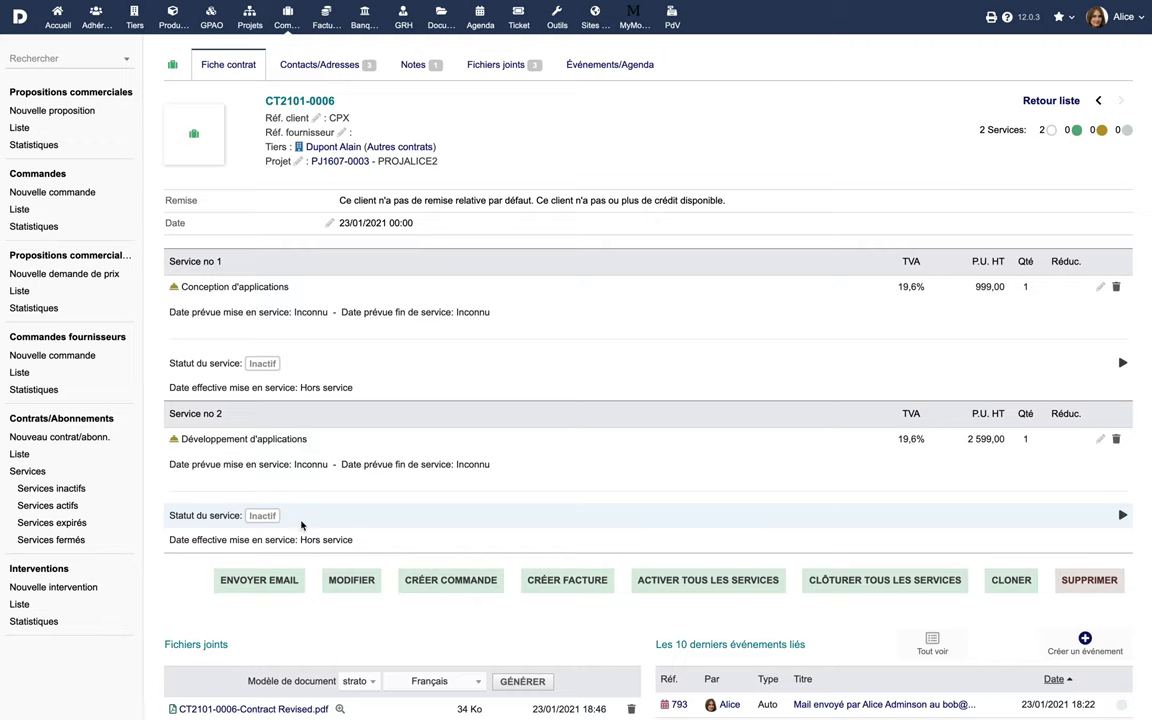
Step: Activate both contract services and plan Conception d'applications from 23/01/2021 to 13/01/2022
click(707, 590)
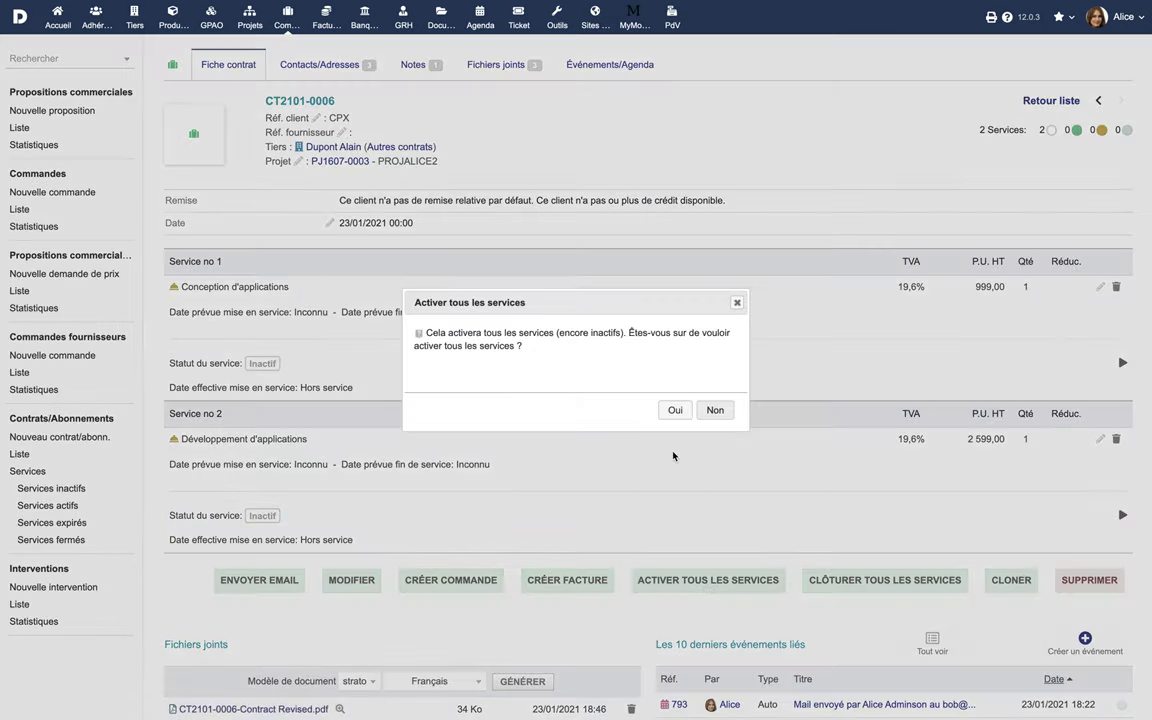
click(673, 409)
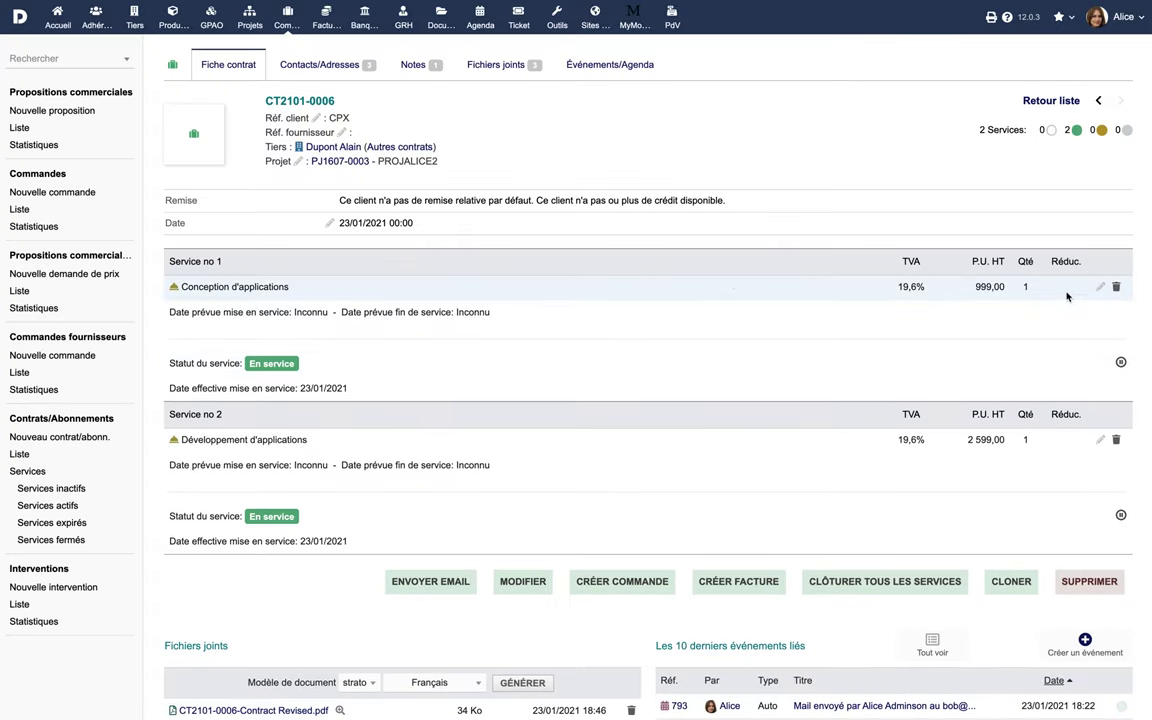
click(1100, 288)
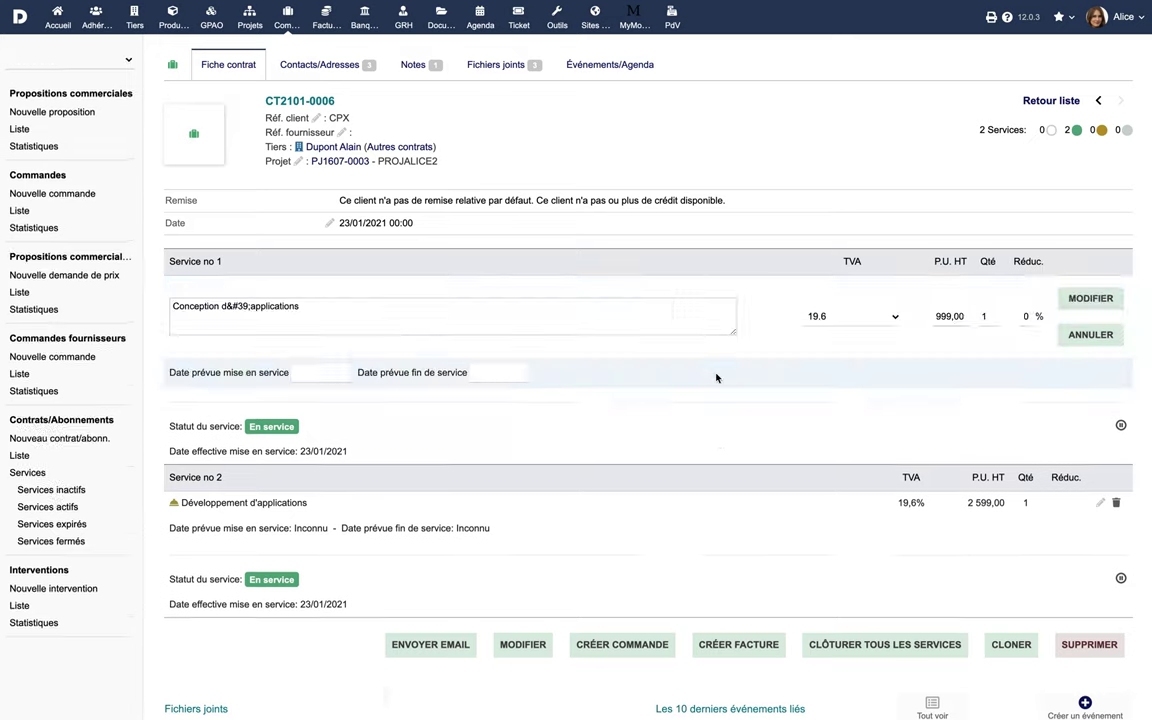
click(354, 393)
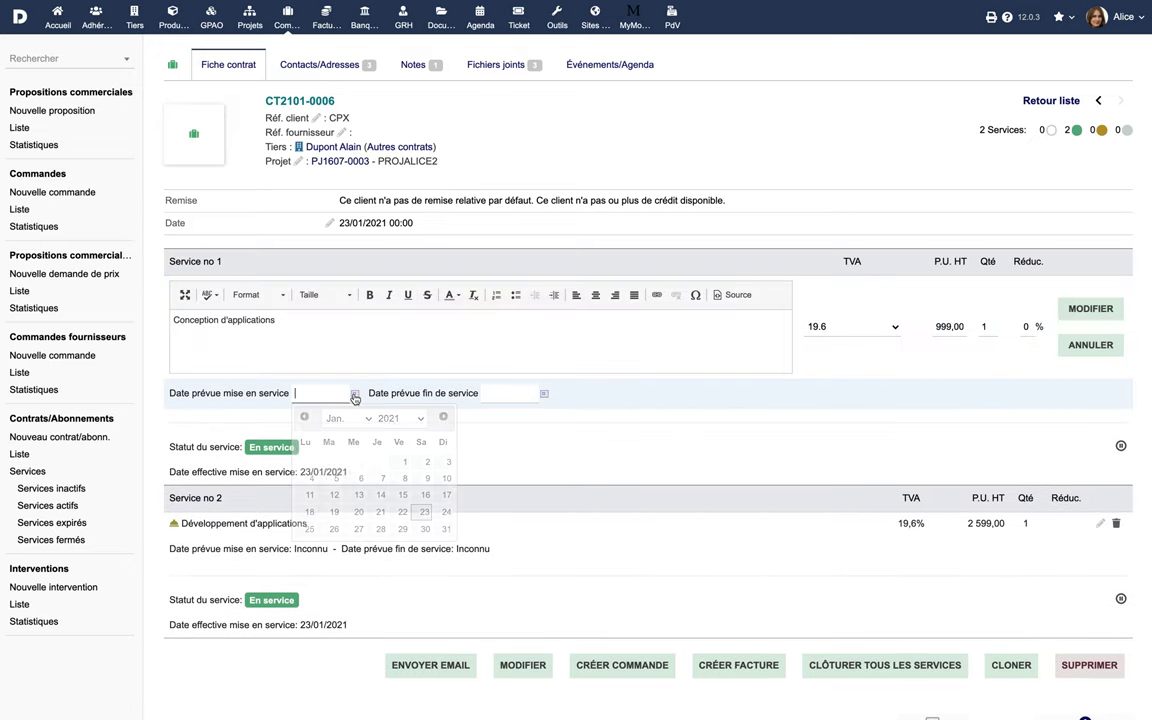
click(427, 512)
click(544, 394)
click(595, 418)
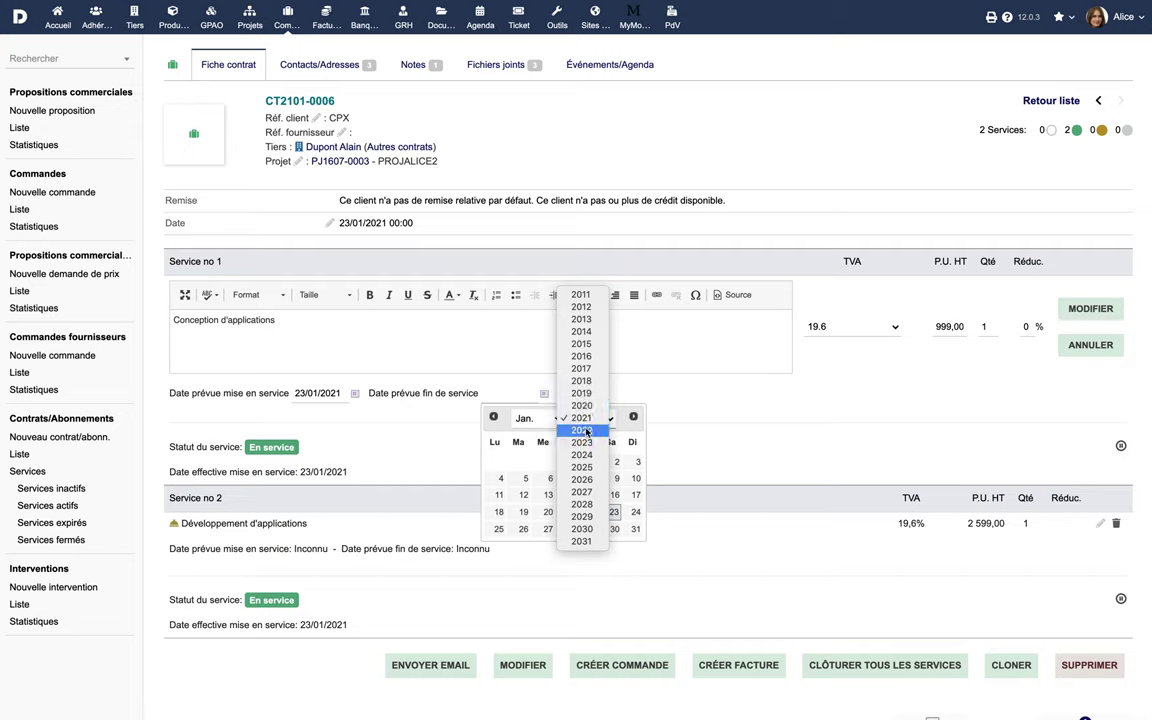
click(586, 432)
click(570, 495)
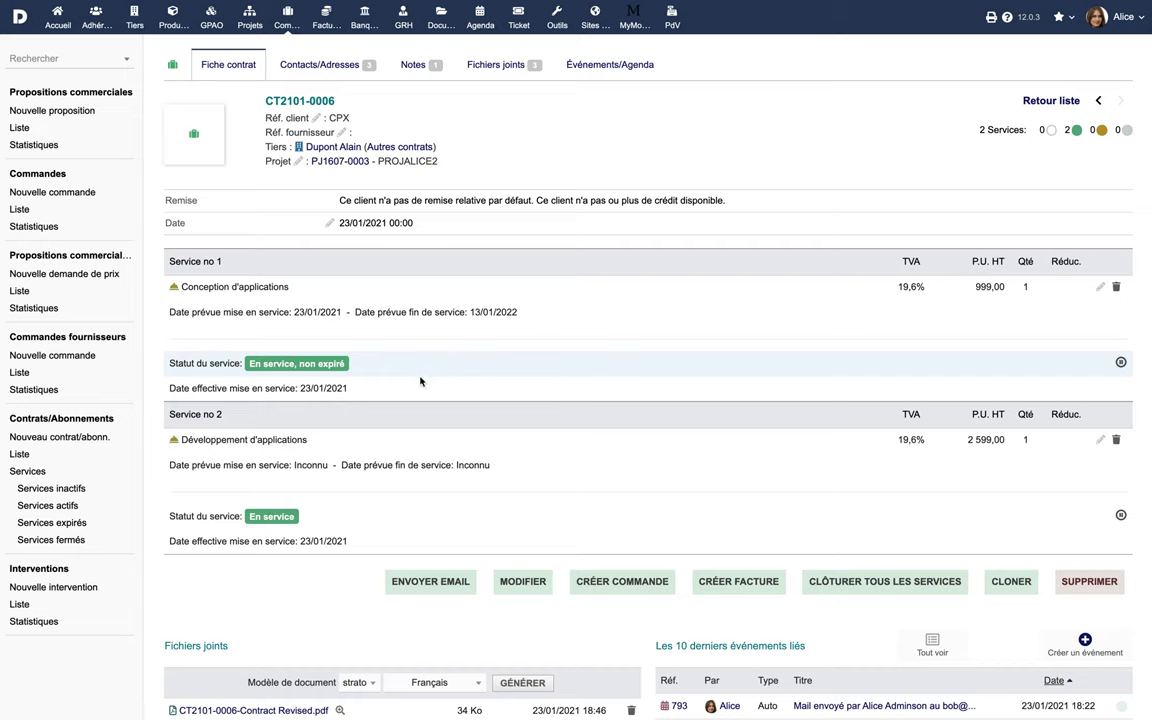
click(28, 472)
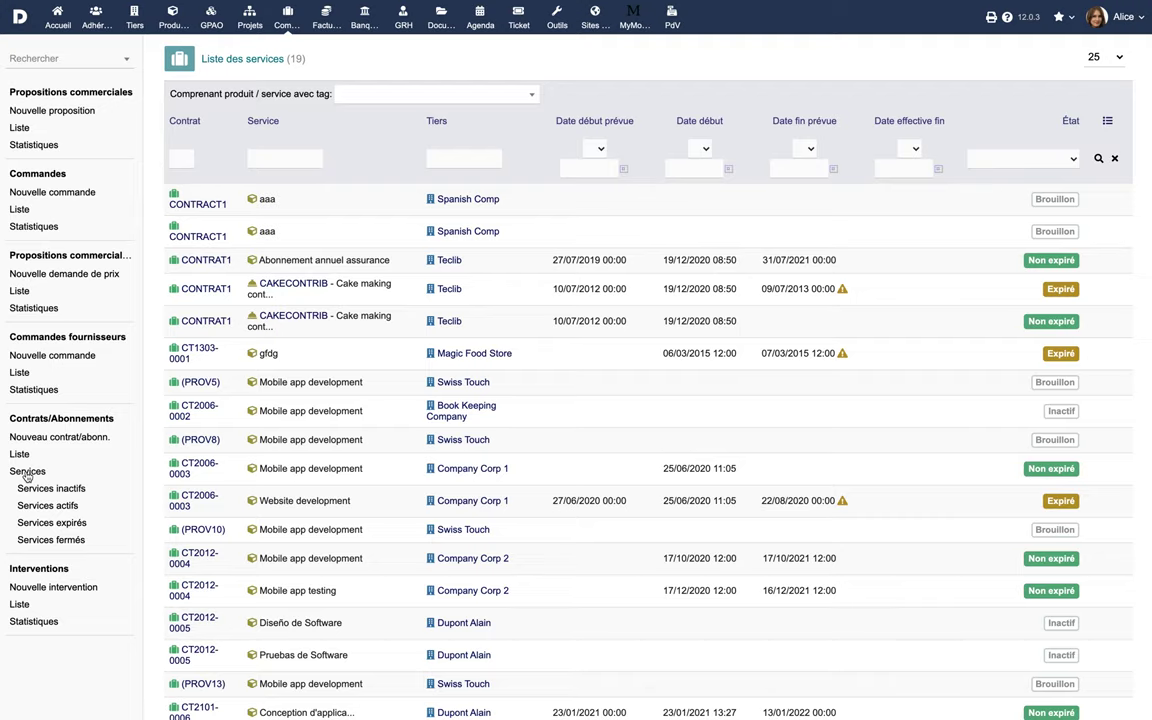
Step: Review the inactive, active, expired and closed service lists, then return to the home dashboard
click(47, 488)
click(48, 507)
click(52, 524)
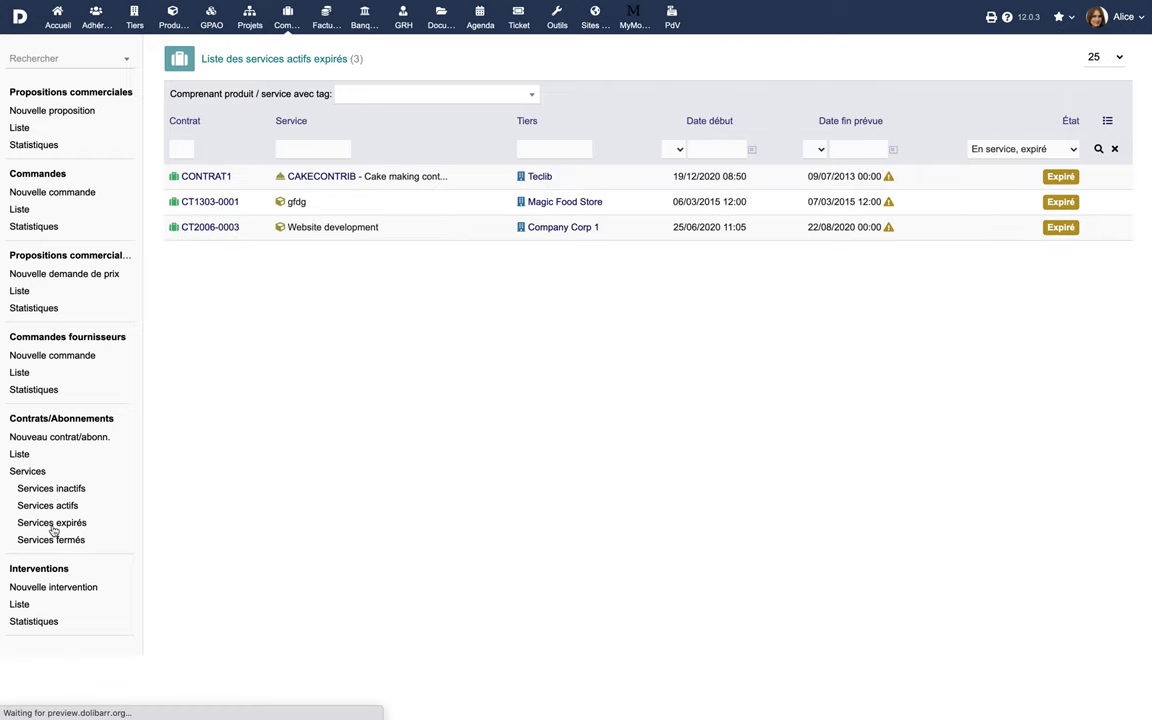
click(60, 540)
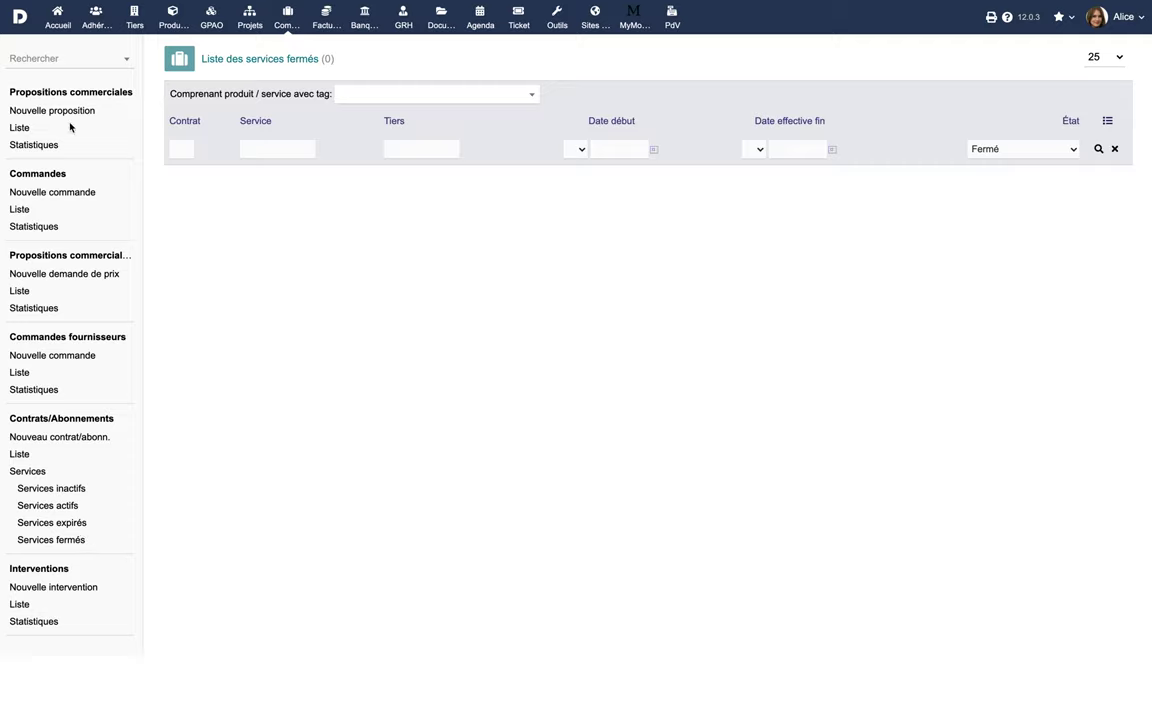
click(58, 27)
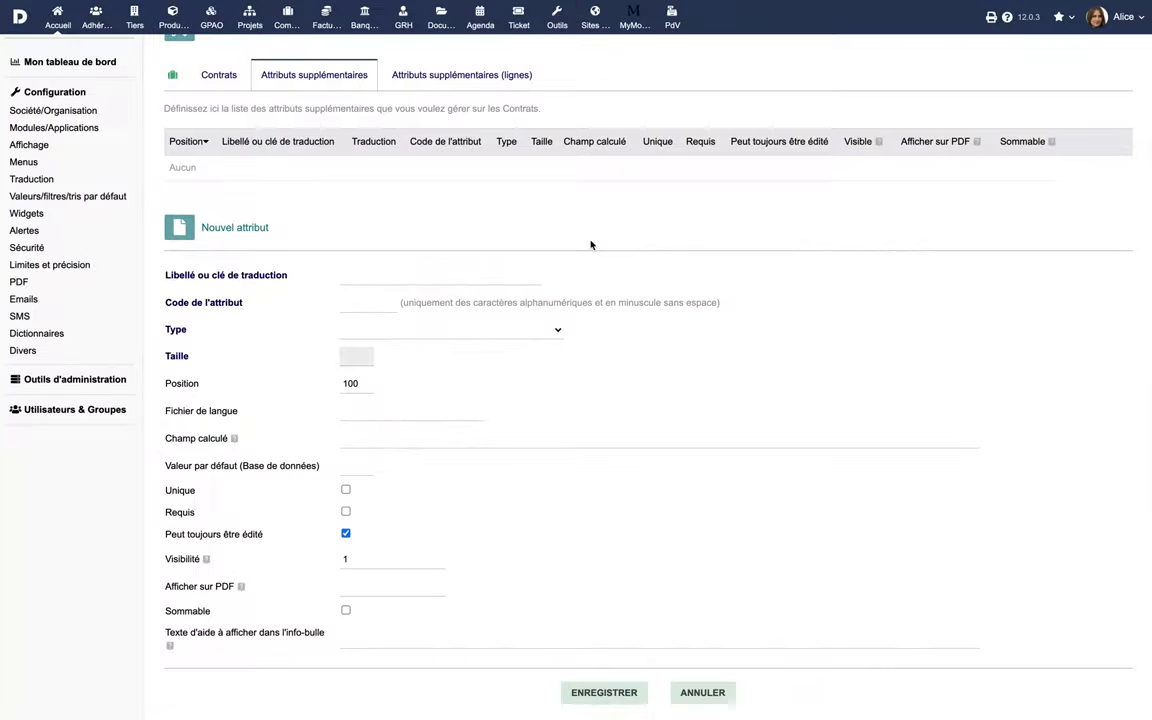
Step: Add contract attribute 'Référence' with code 'ref' as a String (1 line) and save it
click(467, 278)
text(Référence)
click(372, 303)
text(ref)
click(380, 324)
click(380, 337)
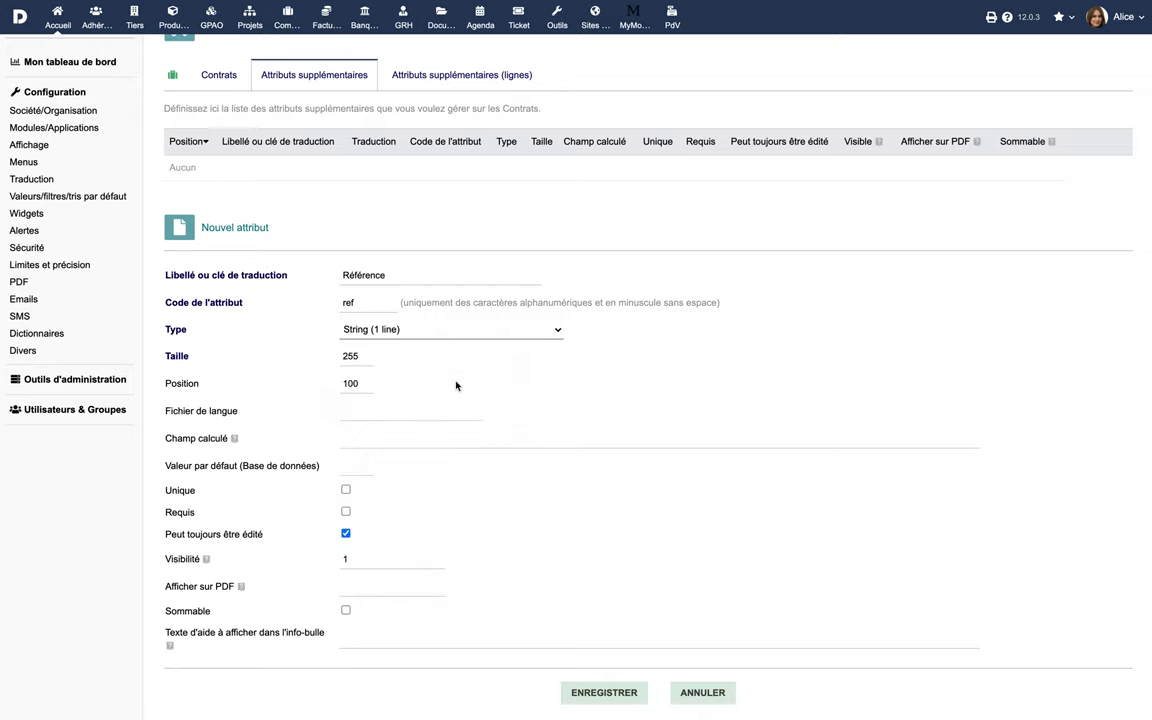
click(588, 694)
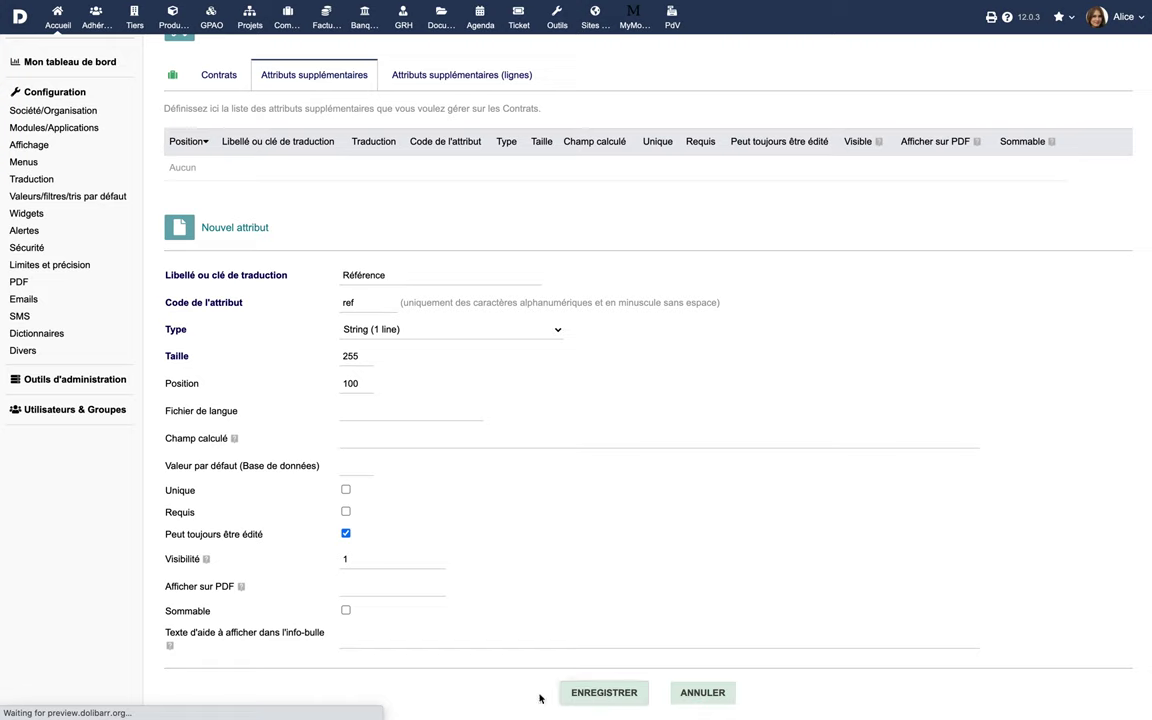